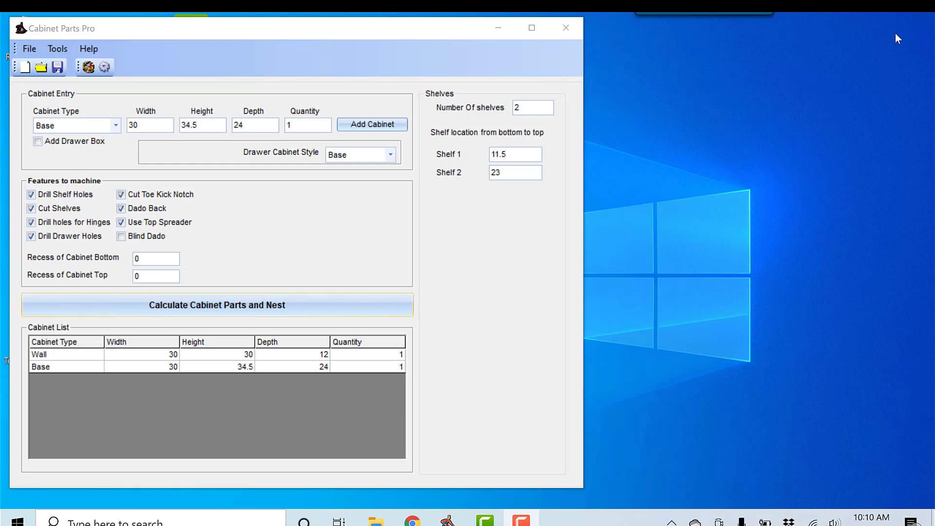
# Enable the Version 3 nester in the cabinet settings and close the settings.
pyautogui.click(105, 67)
pyautogui.click(127, 86)
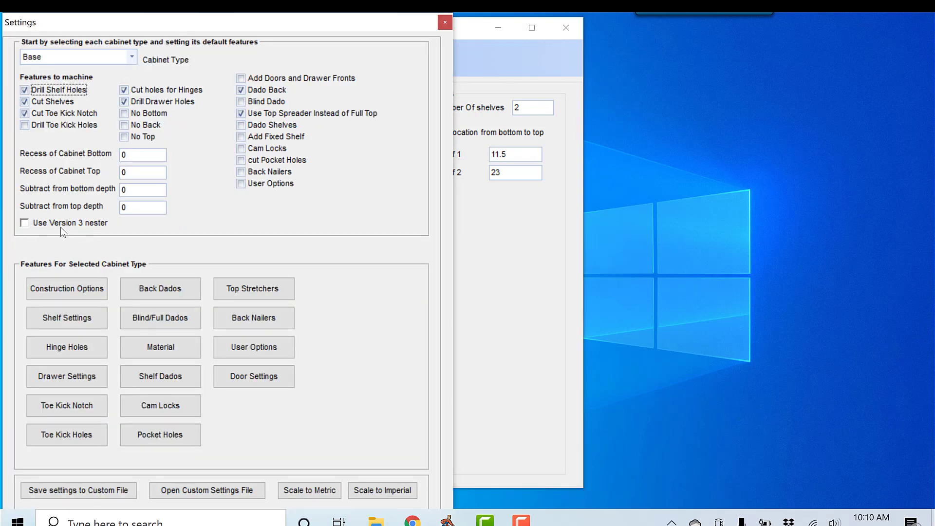
pyautogui.click(25, 223)
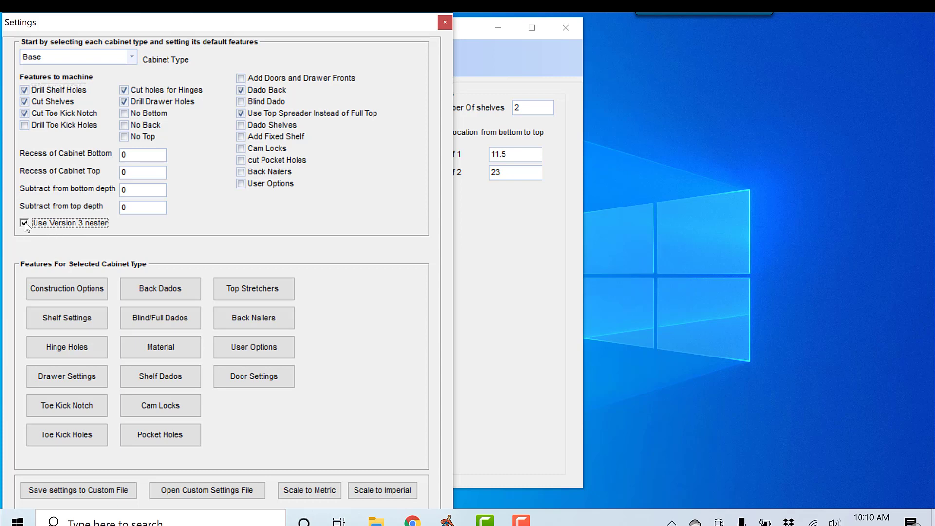
pyautogui.click(444, 22)
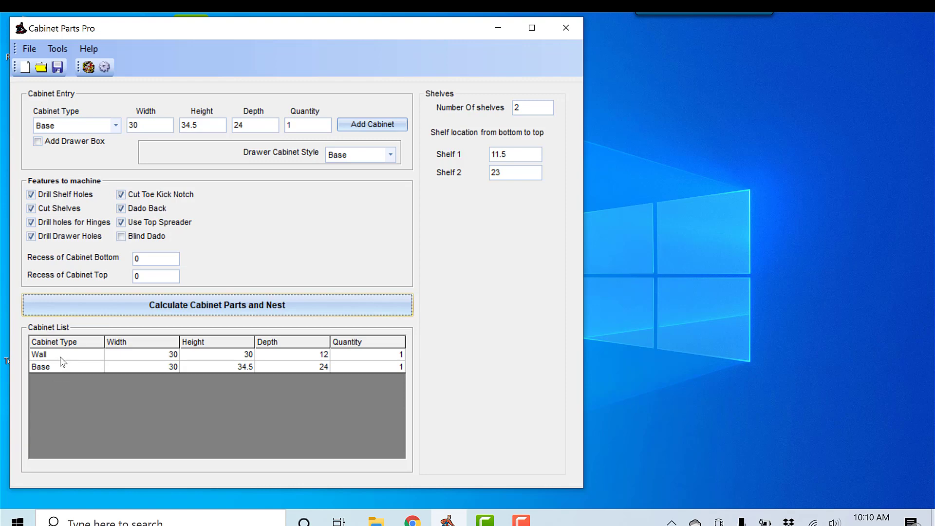
# Calculate and nest the parts of the listed cabinets, and compare the nested 0.75 Plywood sheets in PartNester.
pyautogui.click(235, 307)
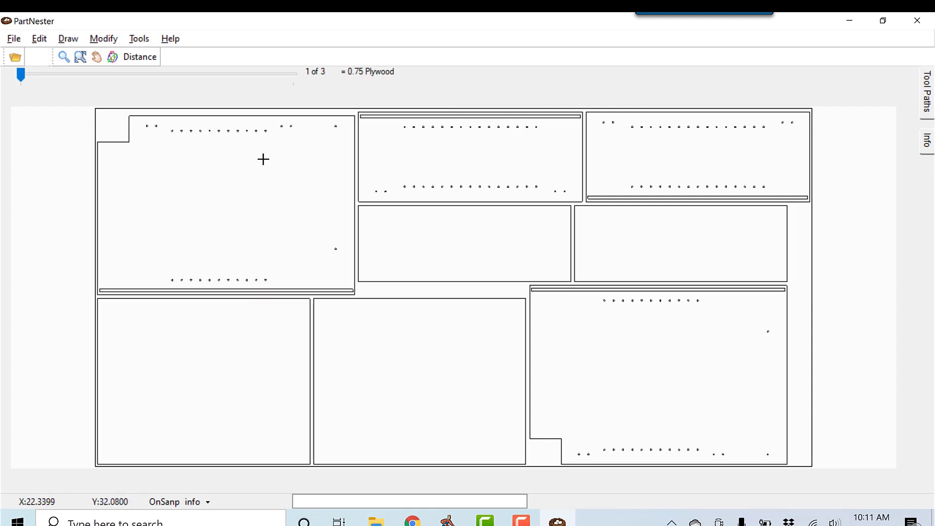
pyautogui.click(284, 74)
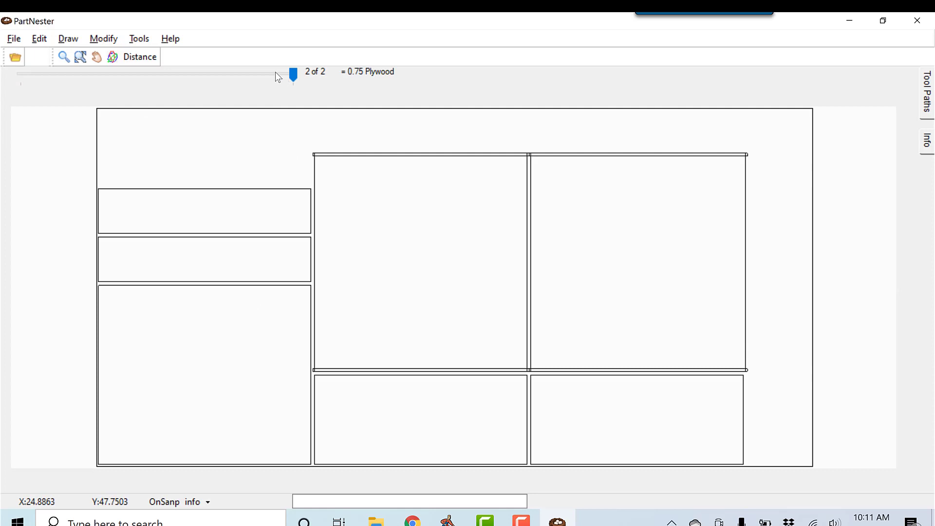
pyautogui.click(34, 73)
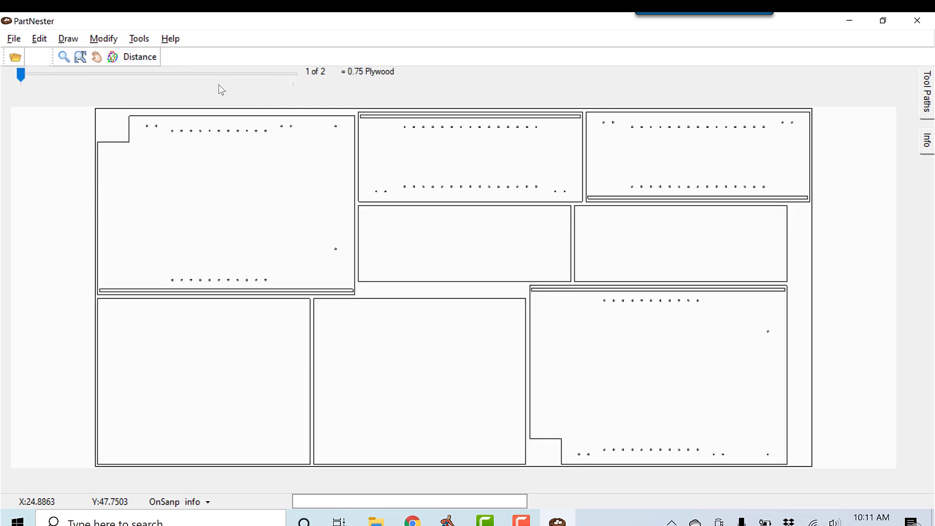
pyautogui.click(276, 77)
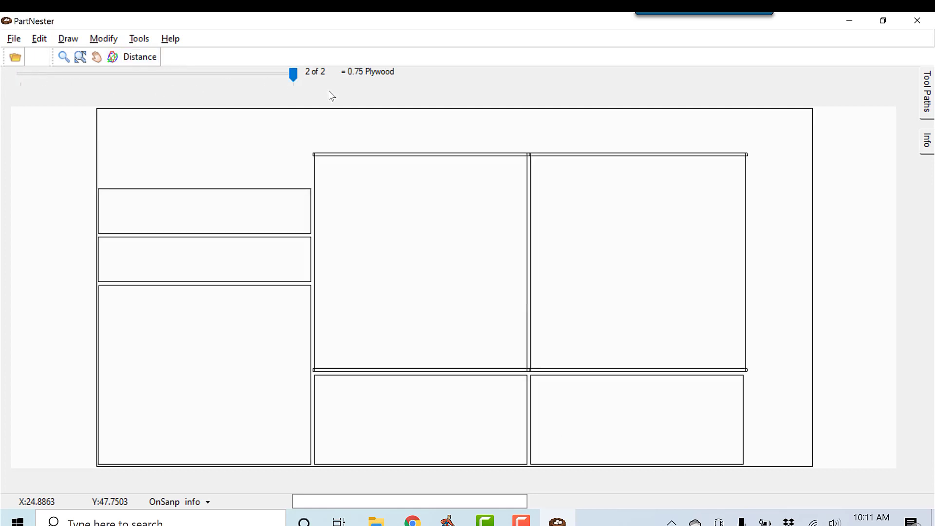
pyautogui.click(27, 77)
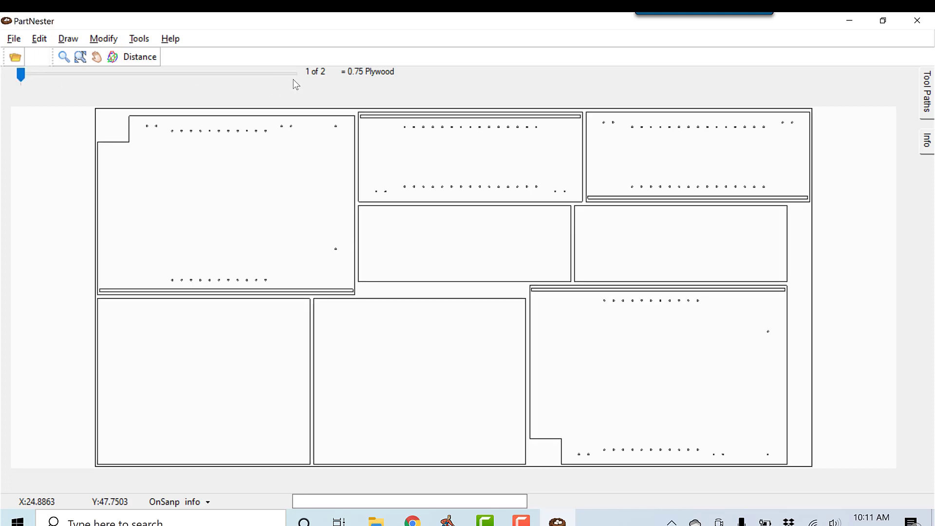
pyautogui.click(290, 75)
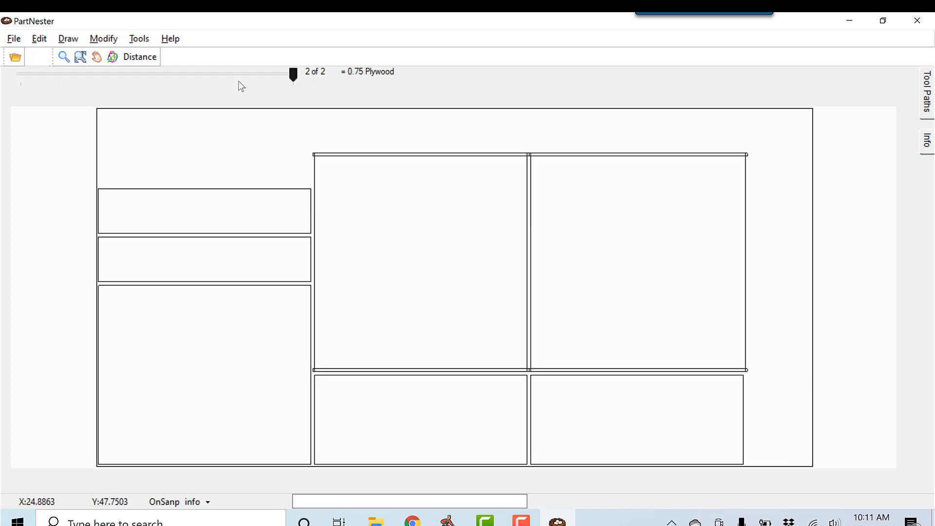
pyautogui.click(47, 82)
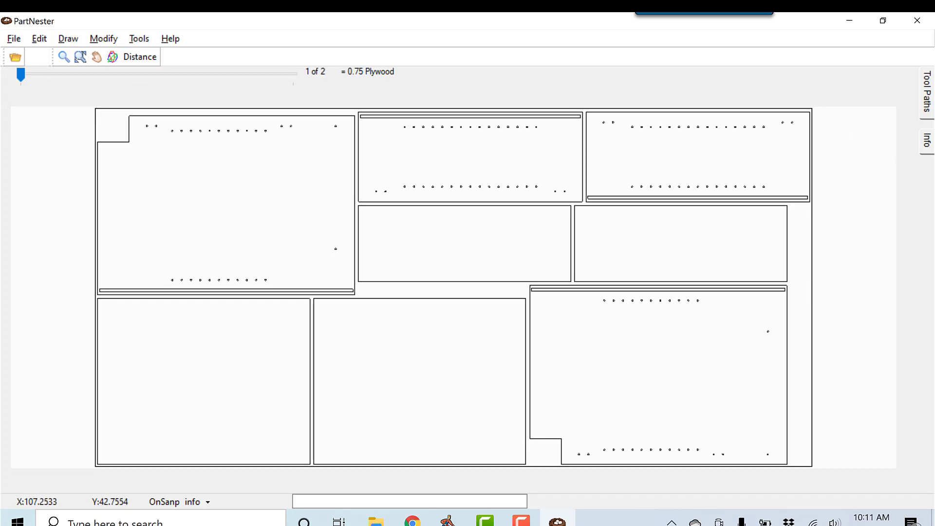
# Examine the tool path settings and highlighted geometry of each cutting layer, from 1DrawerHoles to 3Cut, including 2BackDado on the second sheet.
pyautogui.click(927, 92)
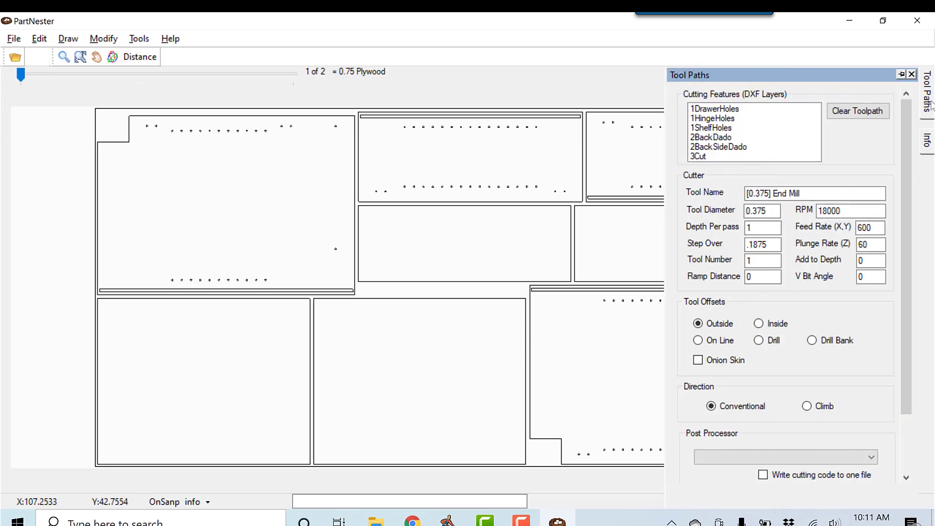
pyautogui.click(733, 111)
pyautogui.click(730, 119)
pyautogui.click(725, 128)
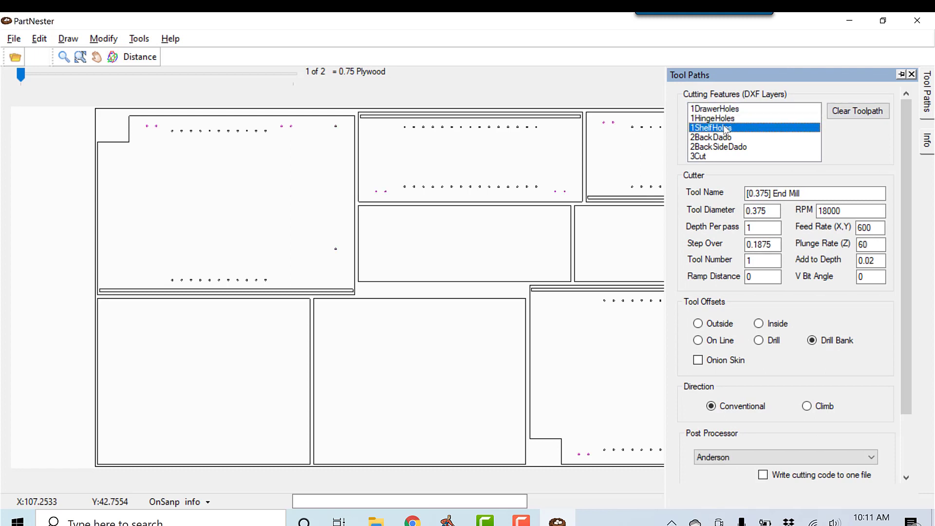
pyautogui.click(725, 138)
pyautogui.click(725, 147)
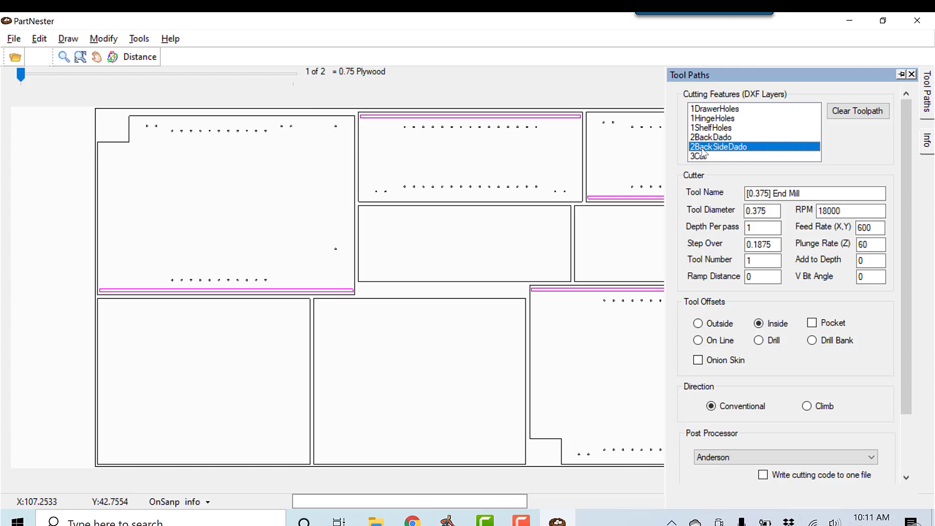
pyautogui.click(707, 140)
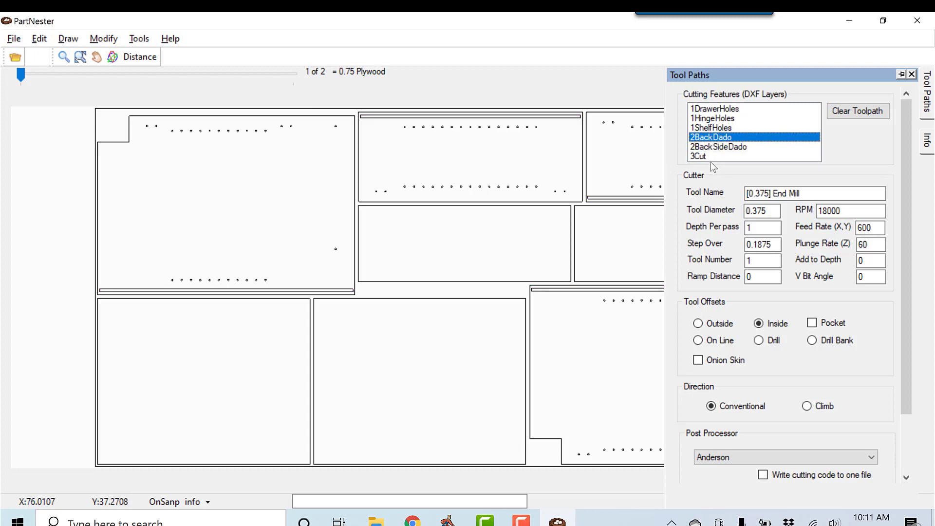
pyautogui.click(710, 157)
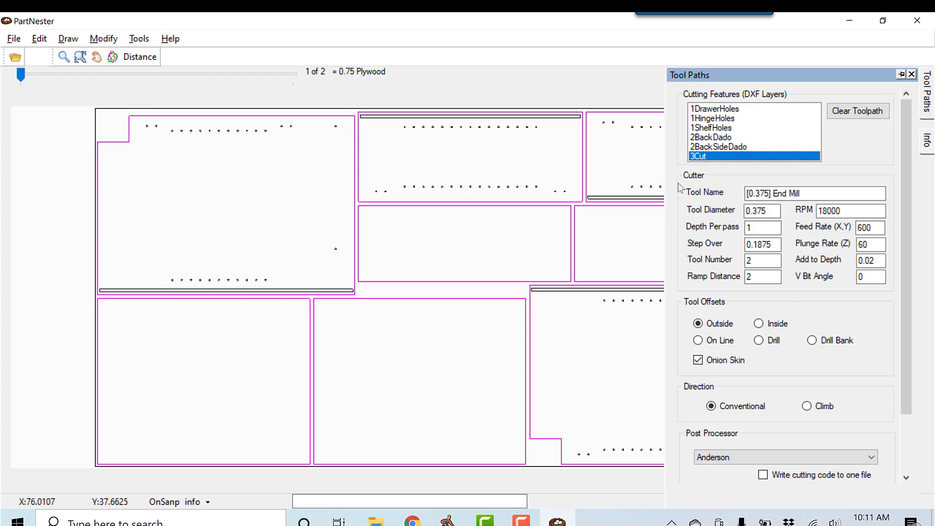
pyautogui.click(708, 149)
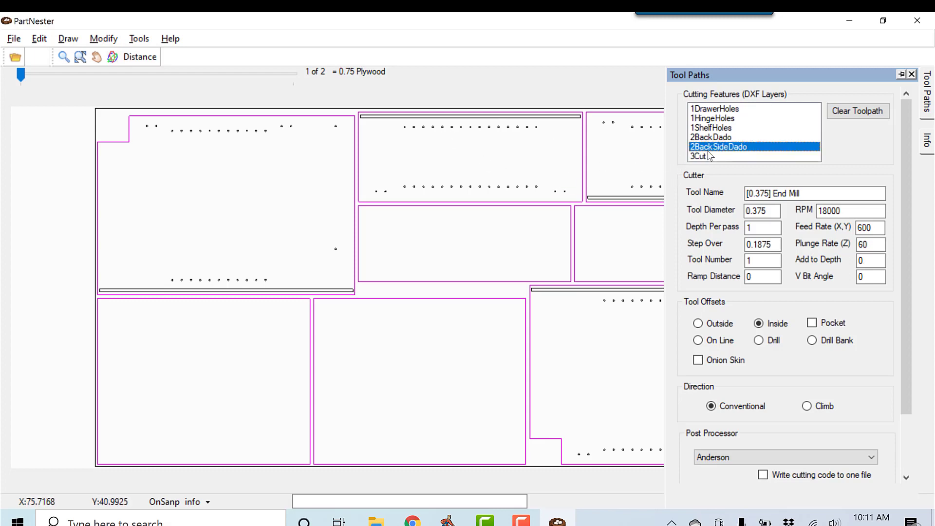
pyautogui.click(705, 141)
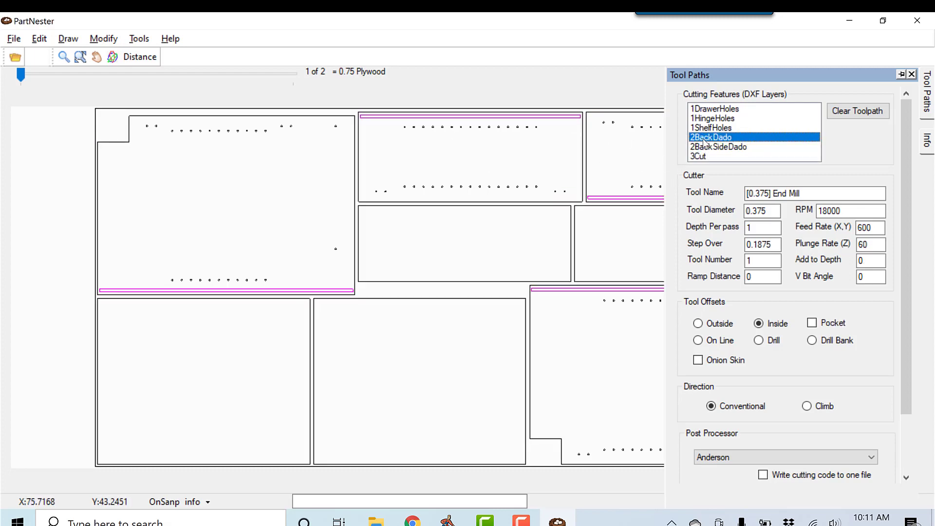
pyautogui.scroll(-3, 526, 271)
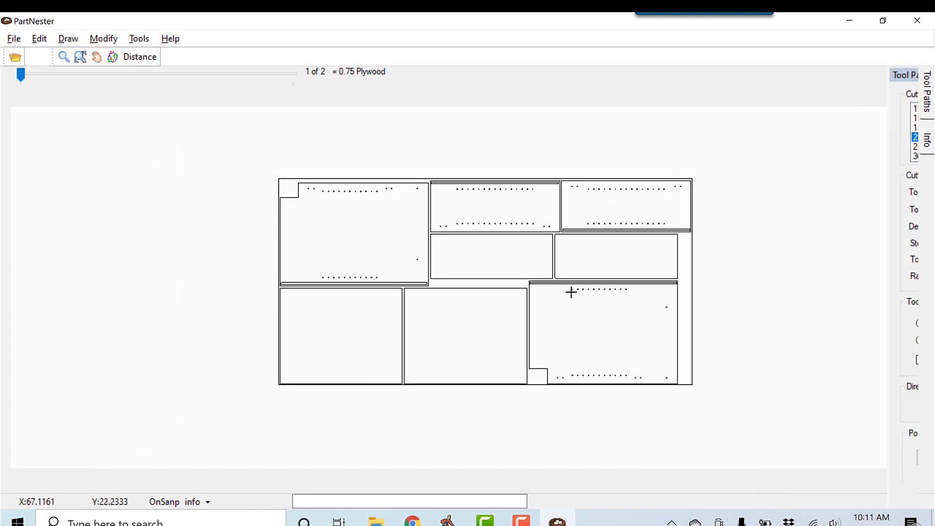
pyautogui.moveTo(571, 292); pyautogui.dragTo(455, 282, button='middle')
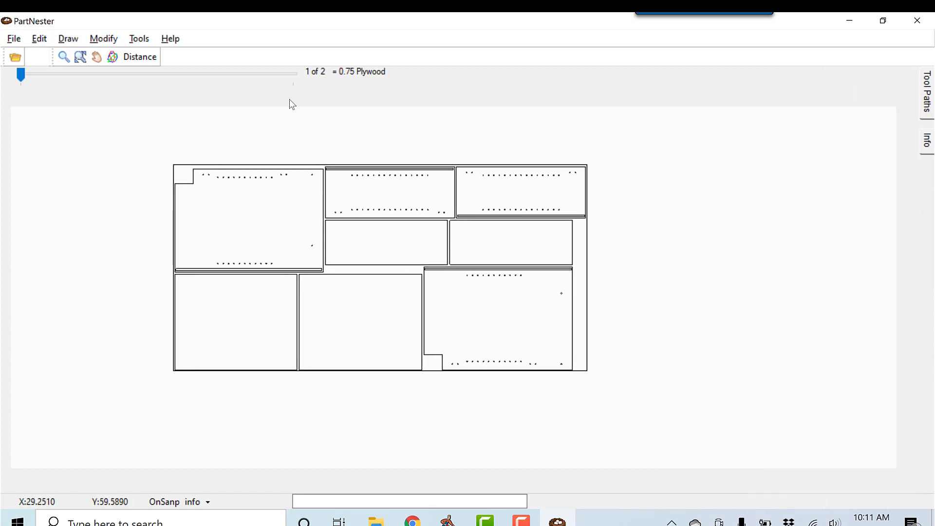
pyautogui.click(290, 72)
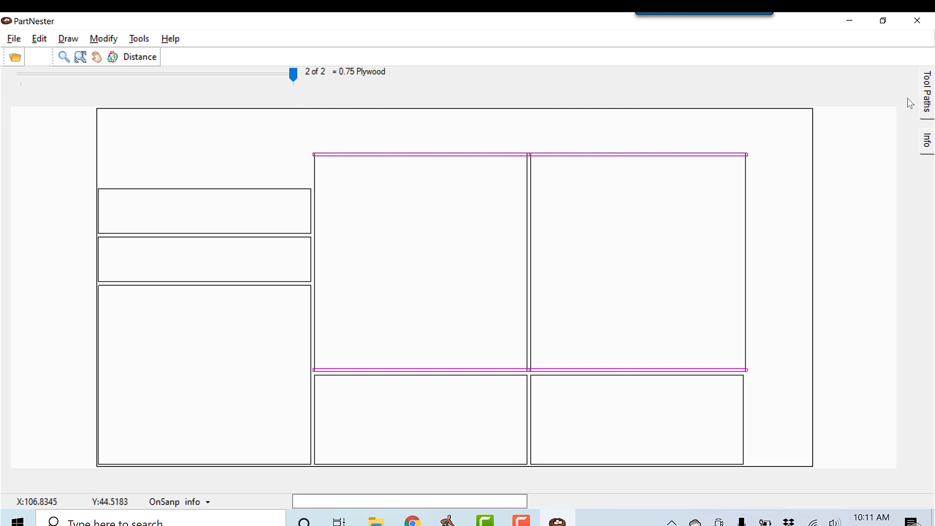
# Pin the Tool Paths settings open beside the drawing and return to the first nested sheet.
pyautogui.moveTo(925, 98)
pyautogui.click(901, 74)
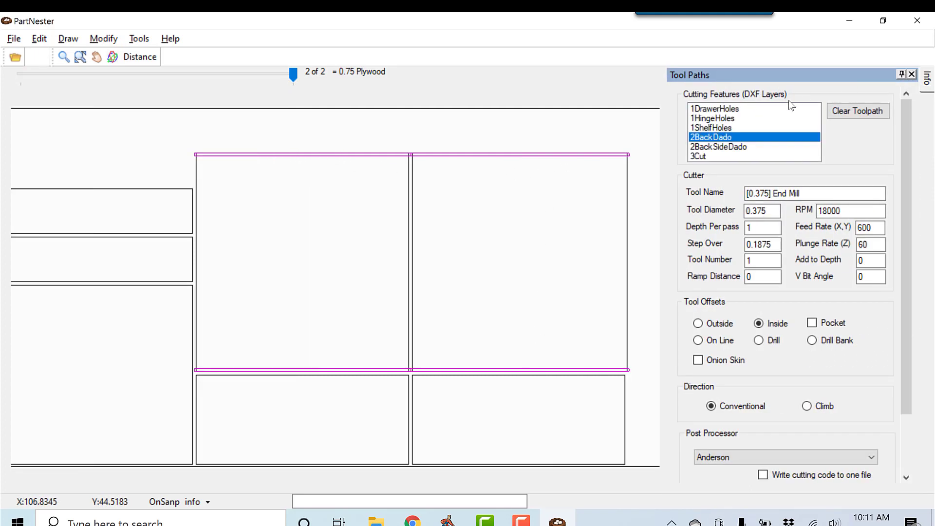
pyautogui.click(41, 73)
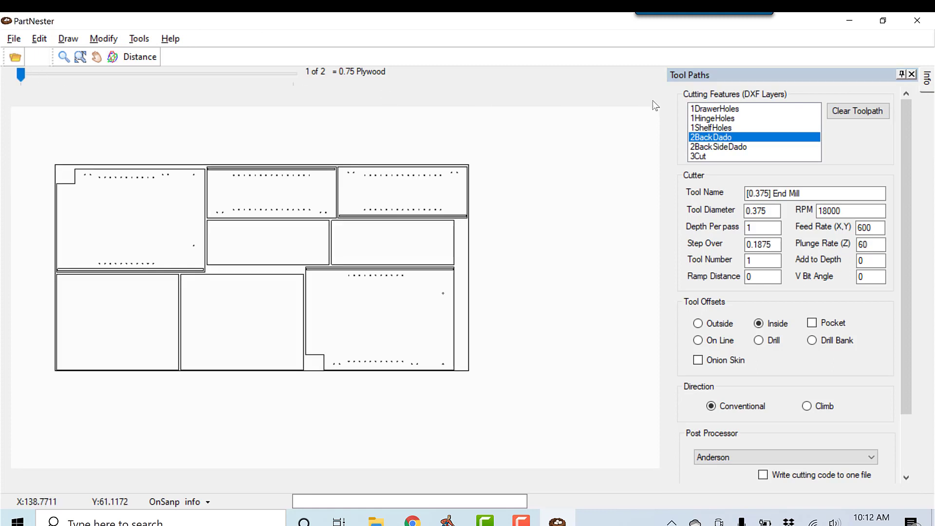
# Examine the 1DrawerHoles layer's highlighted holes up close on the notched base cabinet side, and fit the whole sheet in view.
pyautogui.click(733, 109)
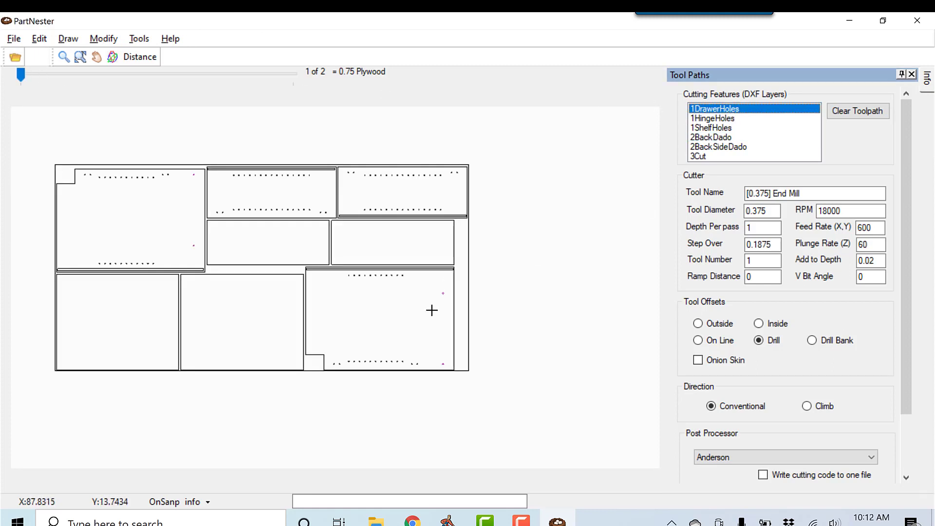
pyautogui.scroll(5, 450, 292)
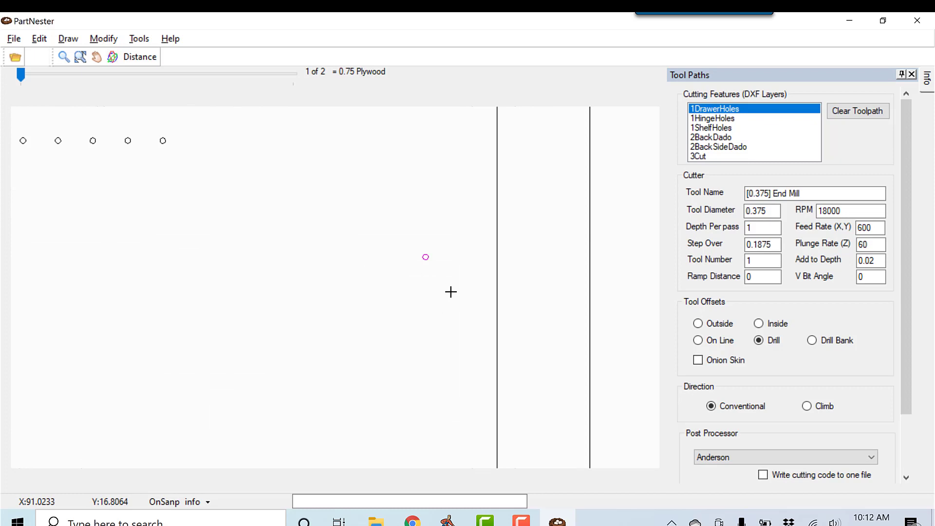
pyautogui.scroll(-2, 450, 292)
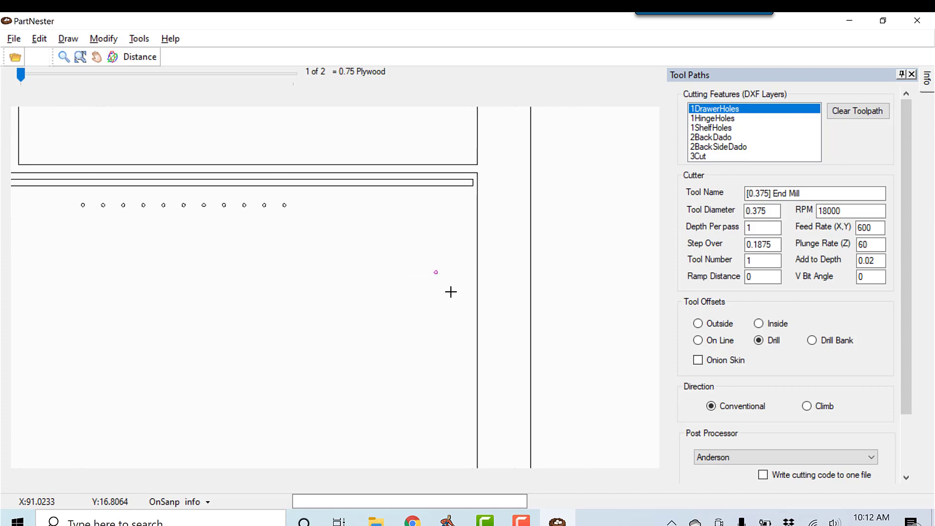
pyautogui.scroll(-2, 450, 292)
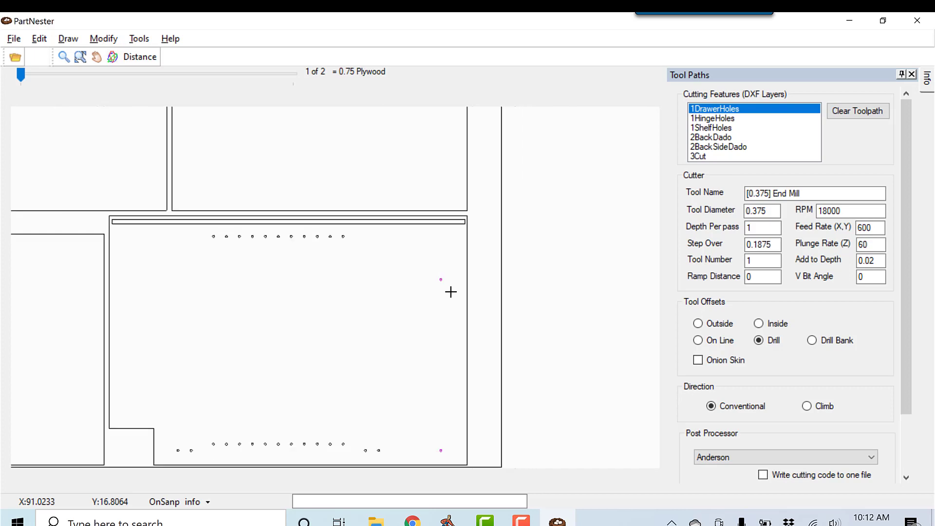
pyautogui.scroll(3, 450, 293)
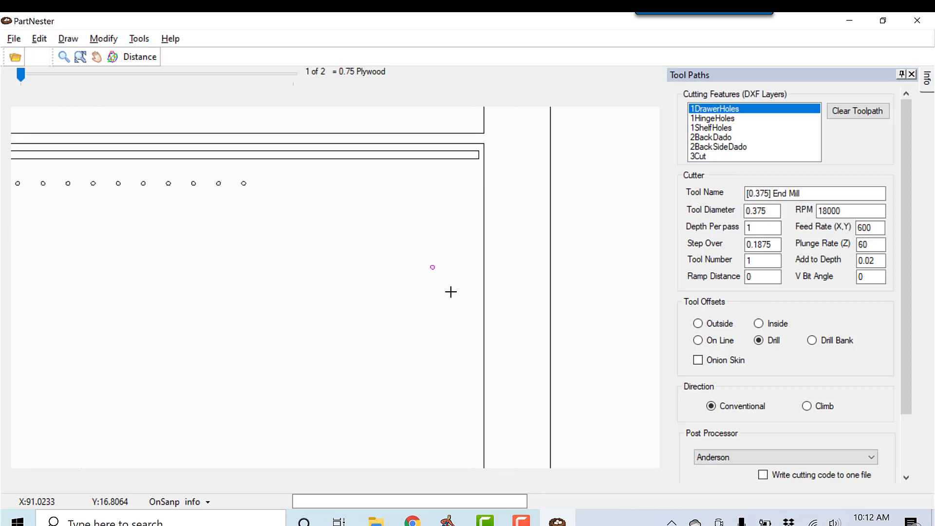
pyautogui.scroll(-1, 450, 292)
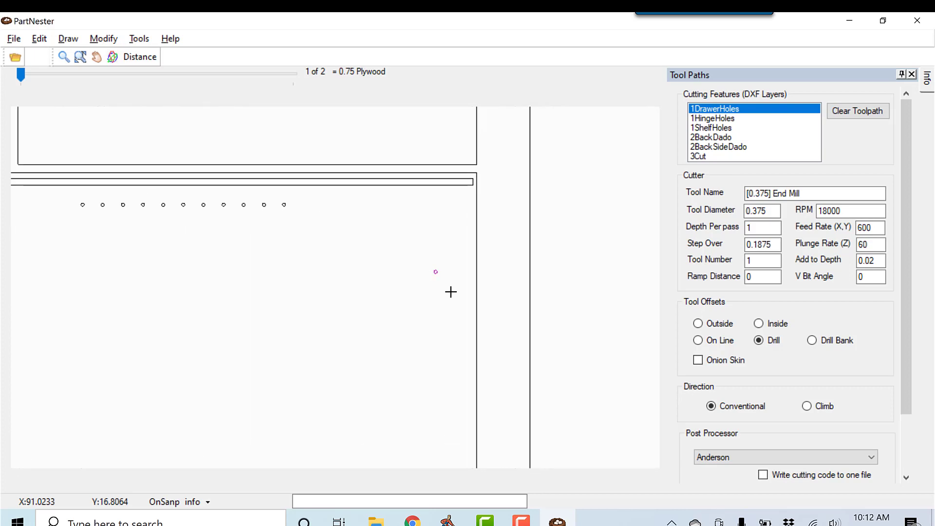
pyautogui.moveTo(450, 292)
pyautogui.mouseDown(button='middle')
pyautogui.moveTo(173, 252)
pyautogui.moveTo(344, 267)
pyautogui.moveTo(437, 240)
pyautogui.moveTo(443, 195)
pyautogui.moveTo(453, 209)
pyautogui.mouseUp(button='middle')
pyautogui.scroll(-3, 455, 234)
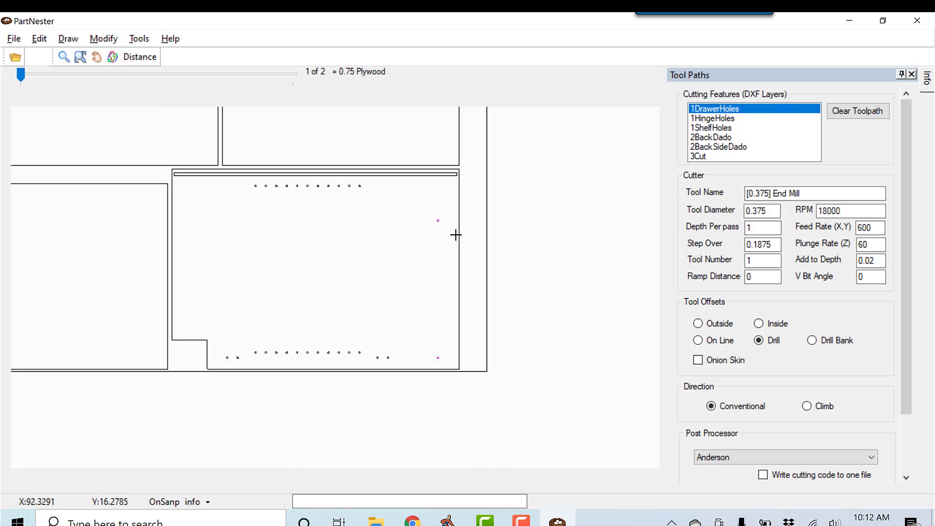
pyautogui.scroll(-1, 455, 234)
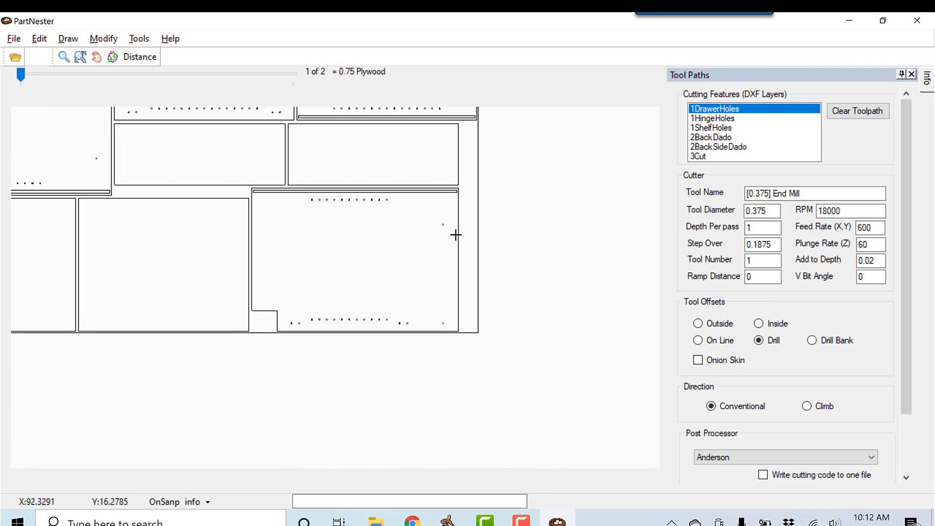
pyautogui.click(80, 56)
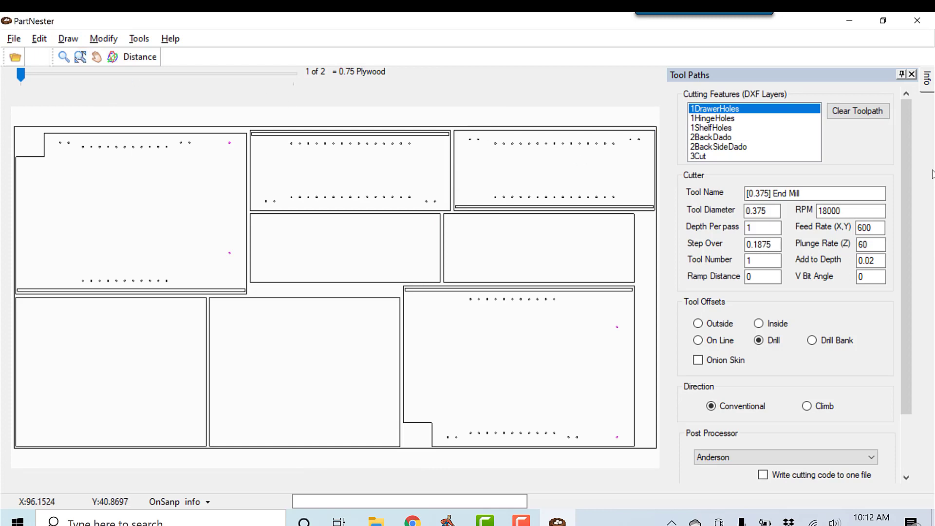
# Pin the part Info open in place of the Tool Paths settings and select the notched part in the sheet's upper-left corner.
pyautogui.moveTo(929, 87)
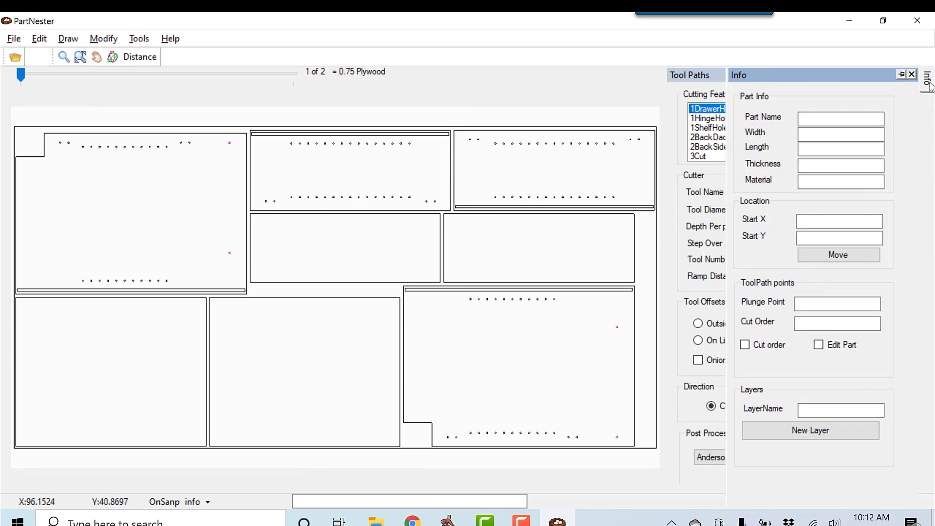
pyautogui.click(901, 75)
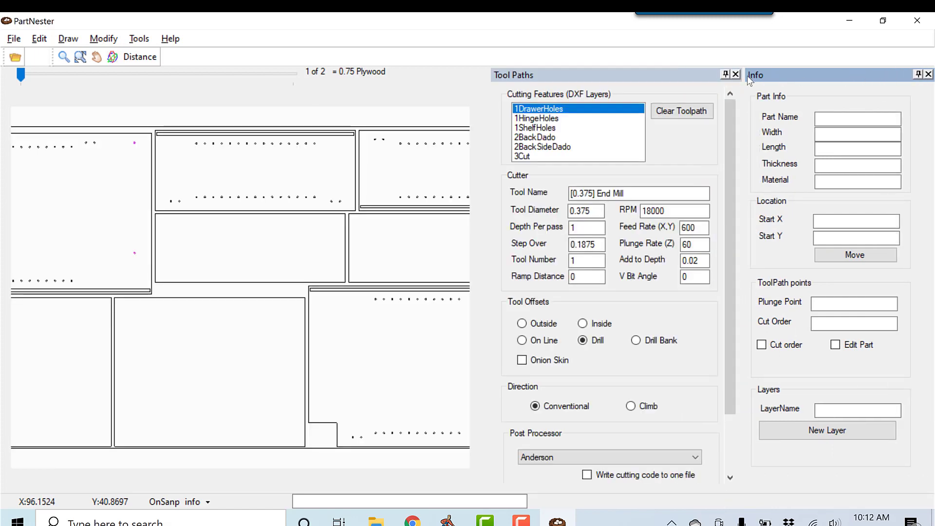
pyautogui.click(725, 75)
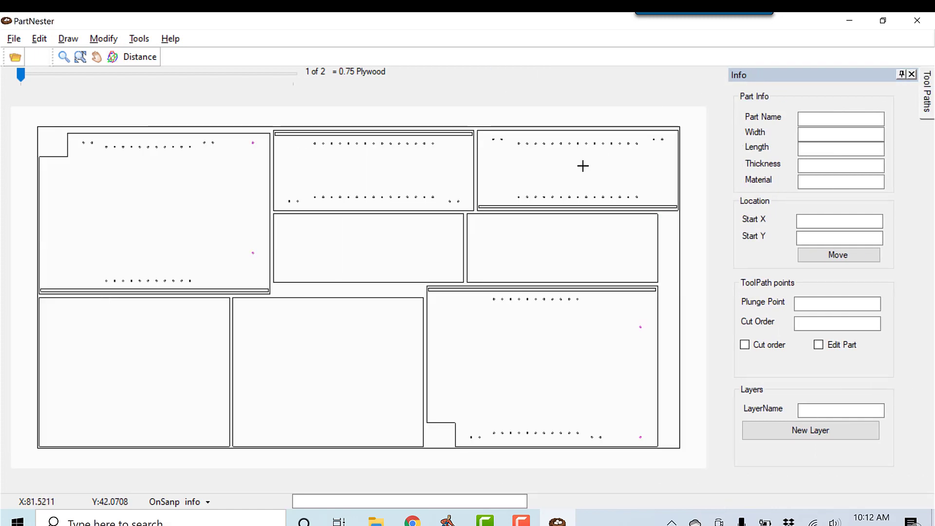
pyautogui.click(172, 200)
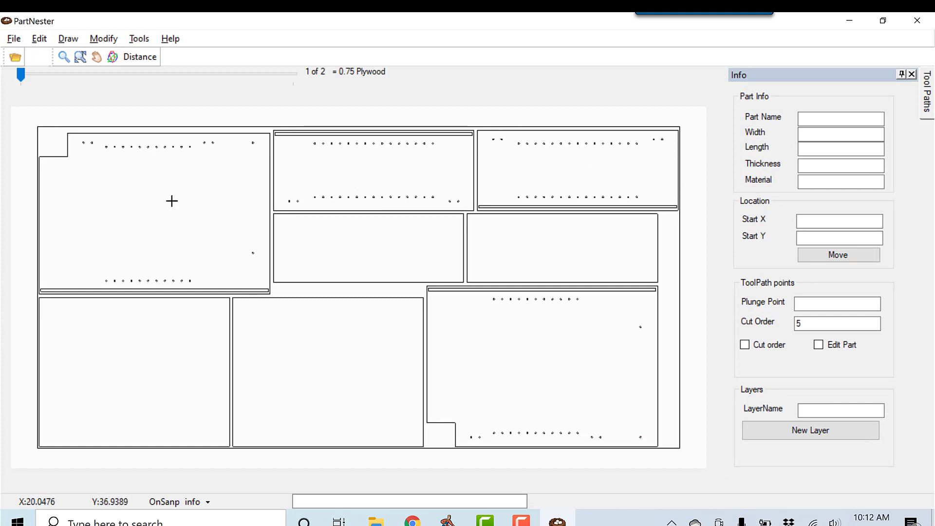
# Check the part info of the notched LeftSide, the lower-left Shelf and the 30 by 12 LeftSide, including the latter's Start X.
pyautogui.click(172, 200)
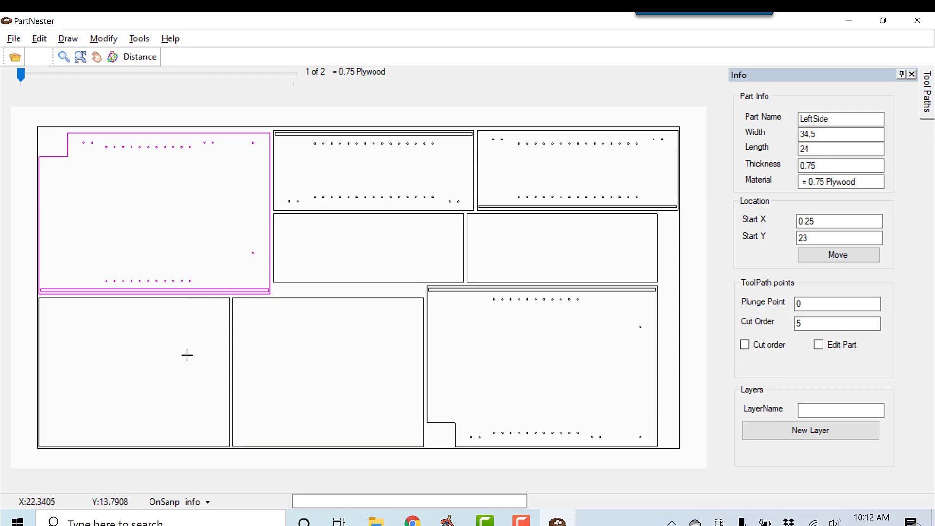
pyautogui.click(119, 367)
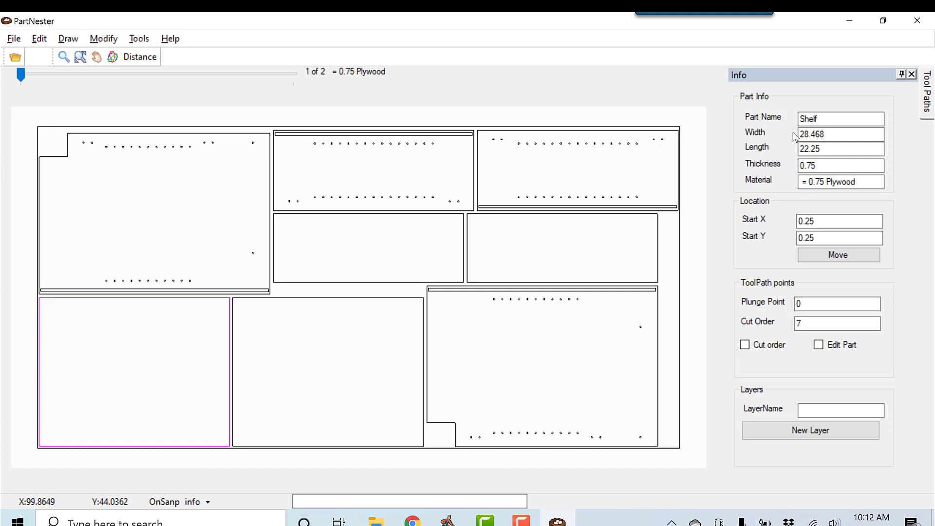
pyautogui.click(571, 165)
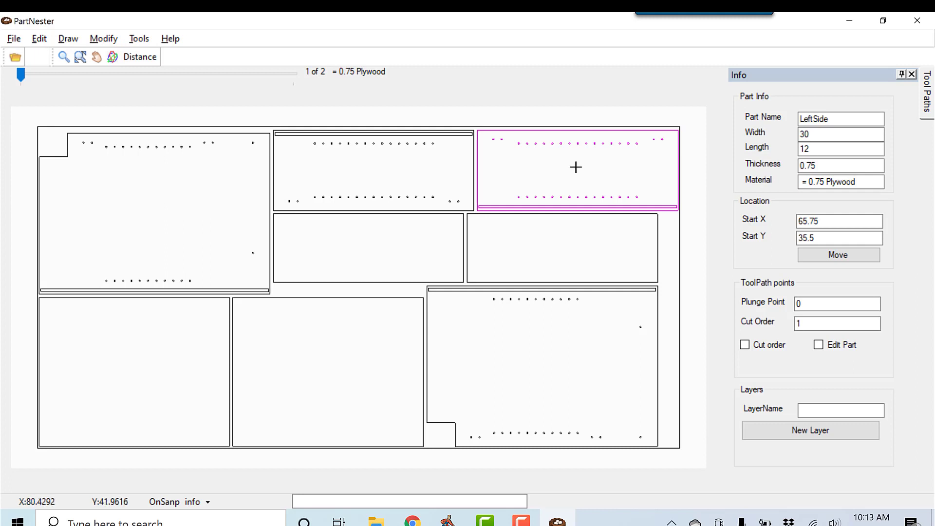
pyautogui.doubleClick(837, 222)
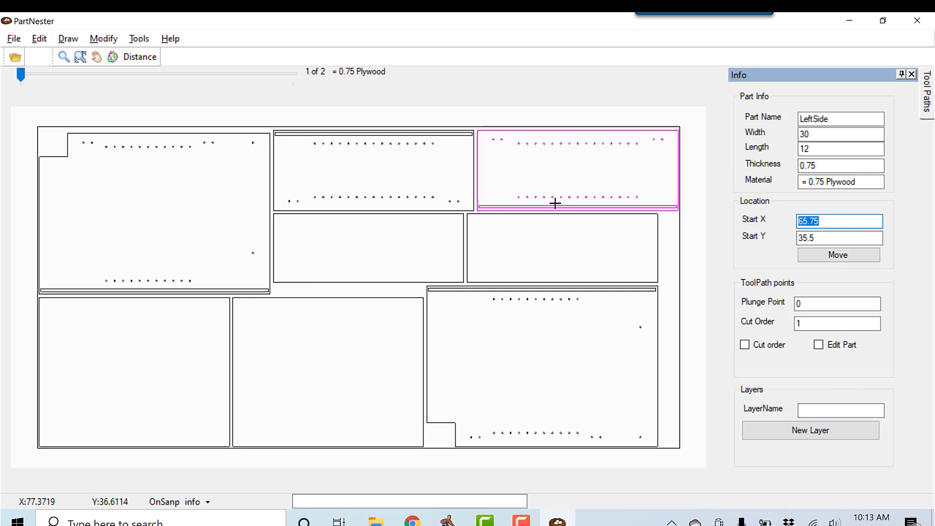
# Move the 30 by 12 LeftSide part into the blank area beside the sheet, and return it to its original spot in the upper-right corner.
pyautogui.scroll(-2, 555, 203)
pyautogui.rightClick(555, 187)
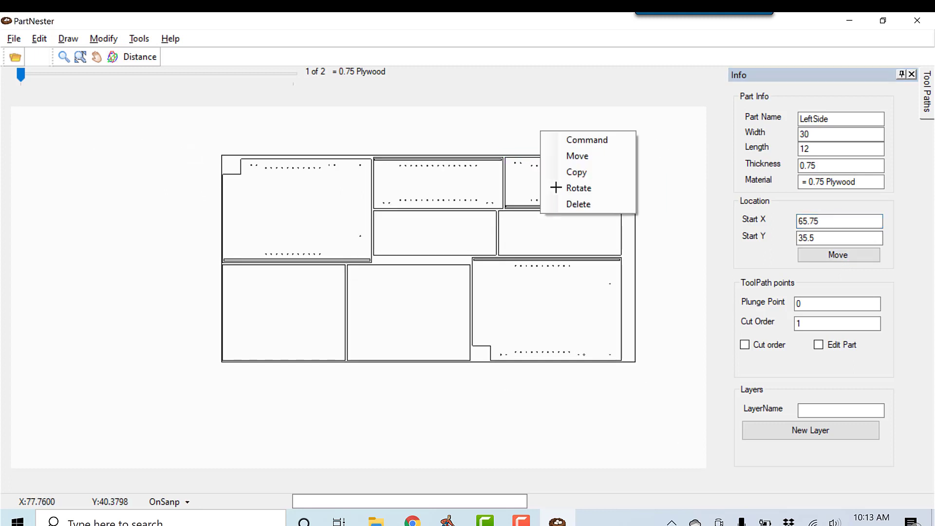
pyautogui.click(567, 156)
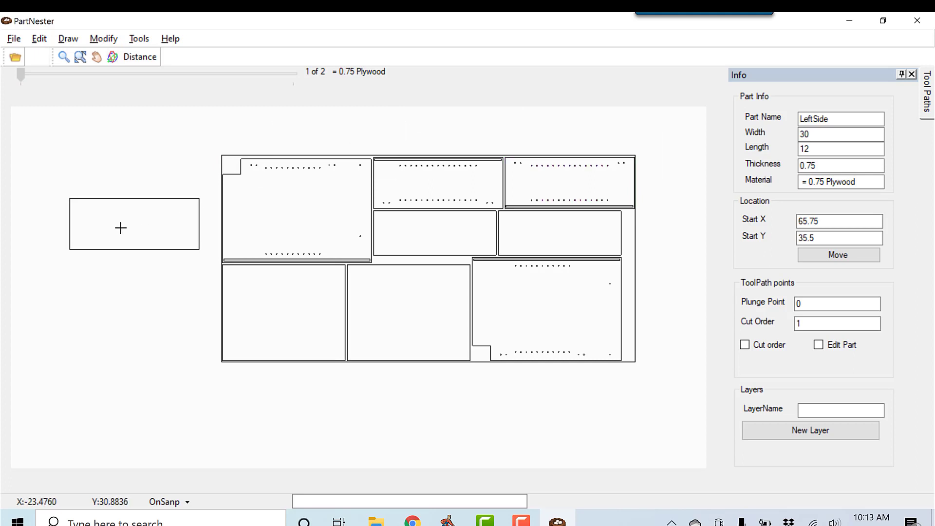
pyautogui.click(120, 228)
pyautogui.rightClick(97, 179)
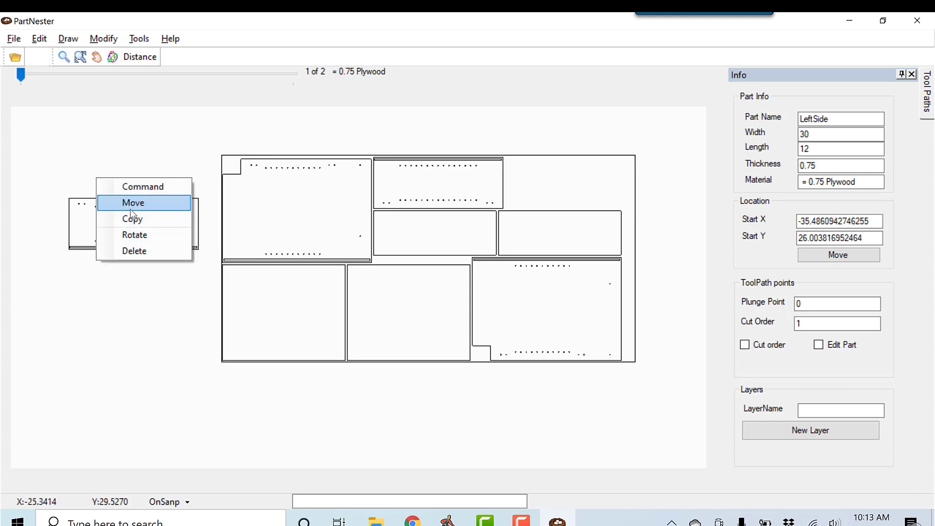
pyautogui.click(130, 208)
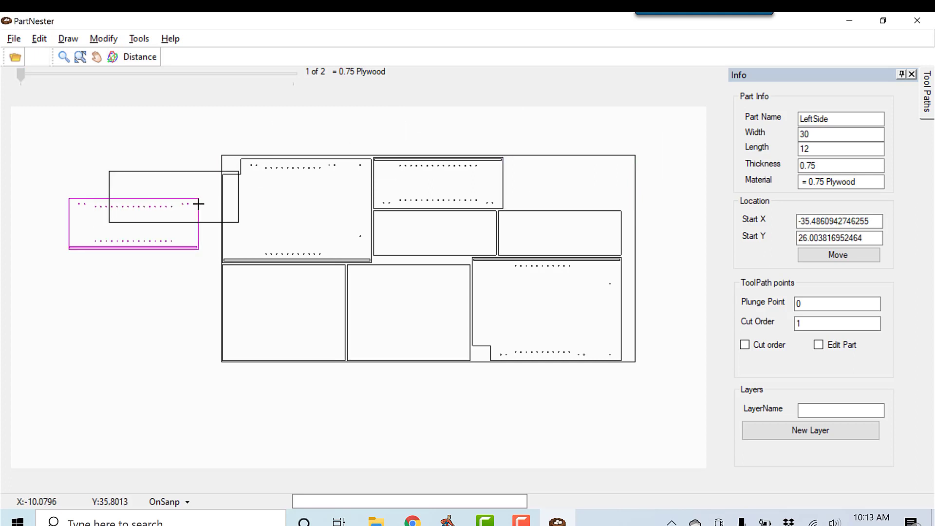
pyautogui.click(493, 176)
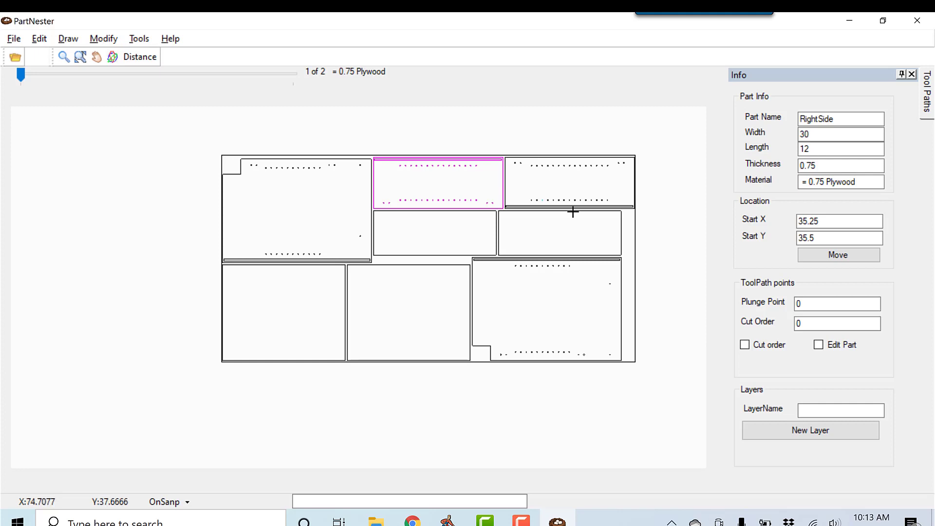
# Check the part info of the side panels and small shelf on the sheet, ending with the notched LeftSide.
pyautogui.moveTo(651, 244); pyautogui.dragTo(603, 260, button='middle')
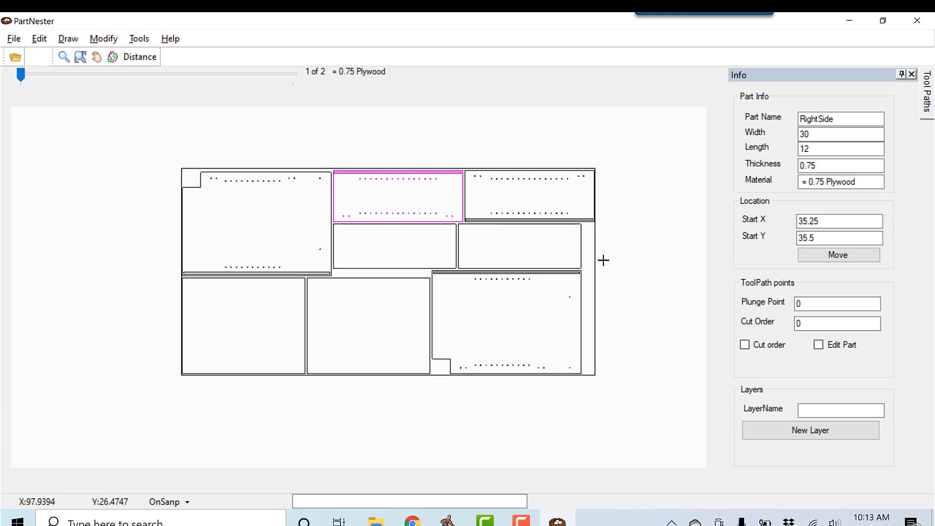
pyautogui.click(528, 194)
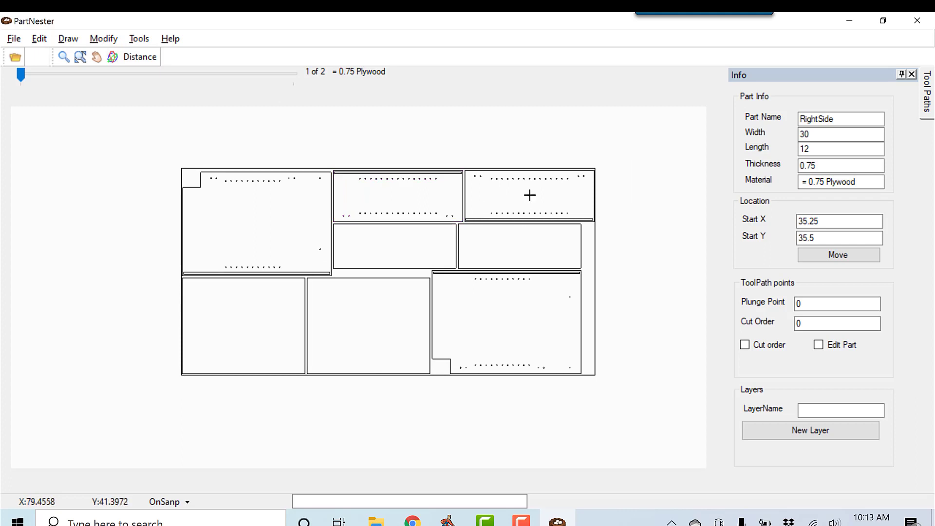
pyautogui.click(514, 247)
pyautogui.click(524, 323)
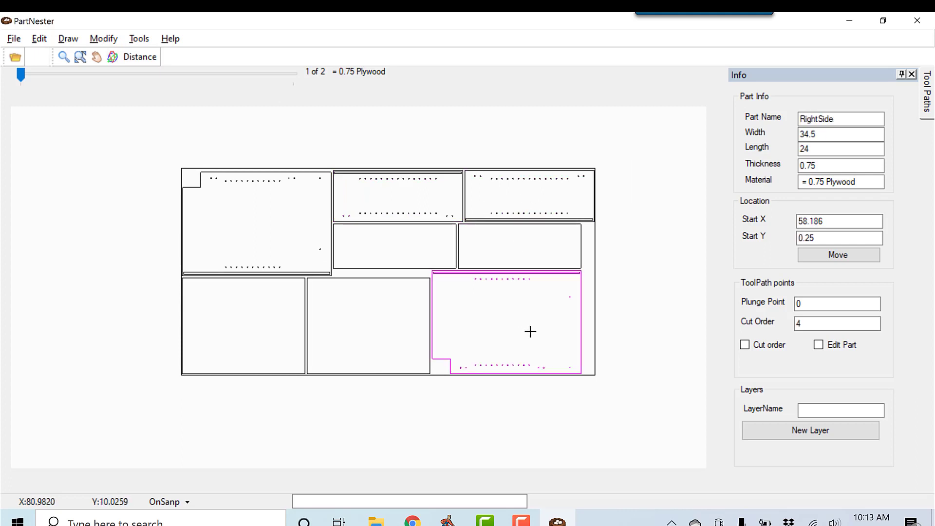
pyautogui.click(273, 237)
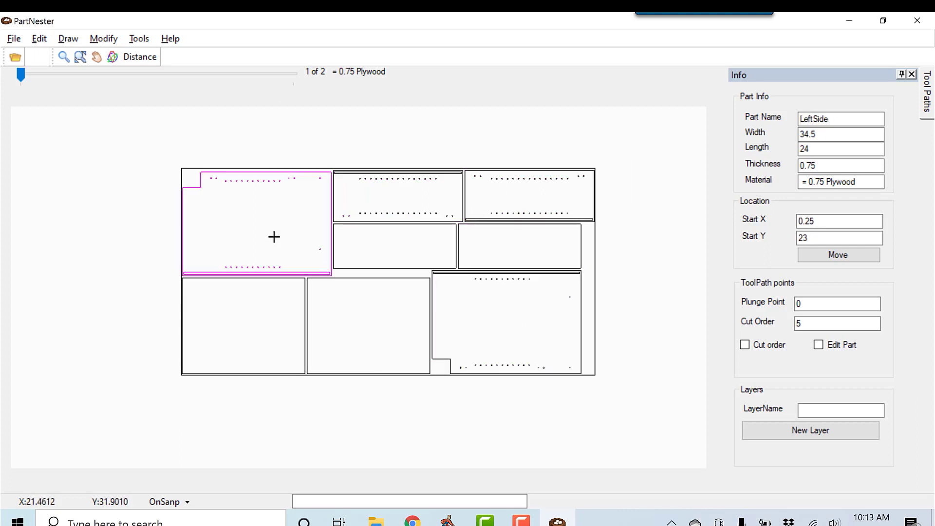
# Turn on part editing and check the info of the two lower shelves, the notched RightSide and both 30 by 12 sides.
pyautogui.scroll(2, 259, 193)
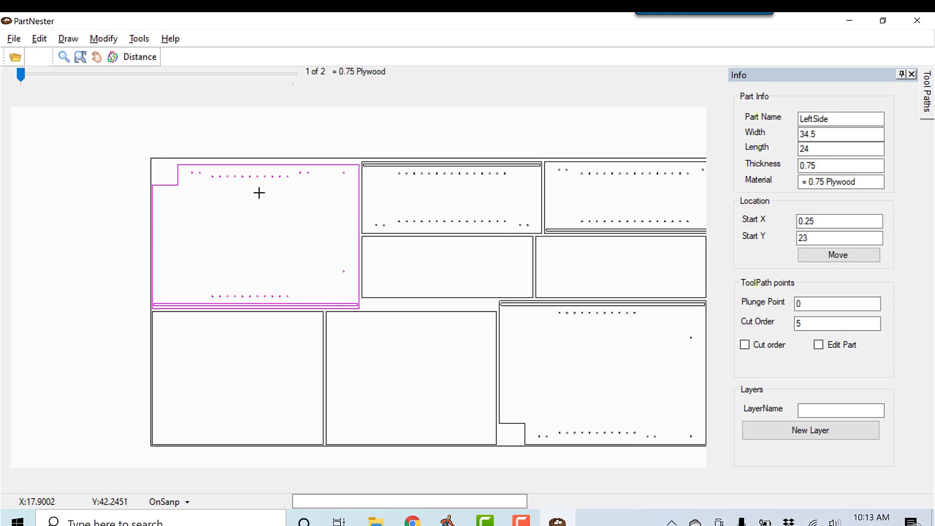
pyautogui.click(817, 348)
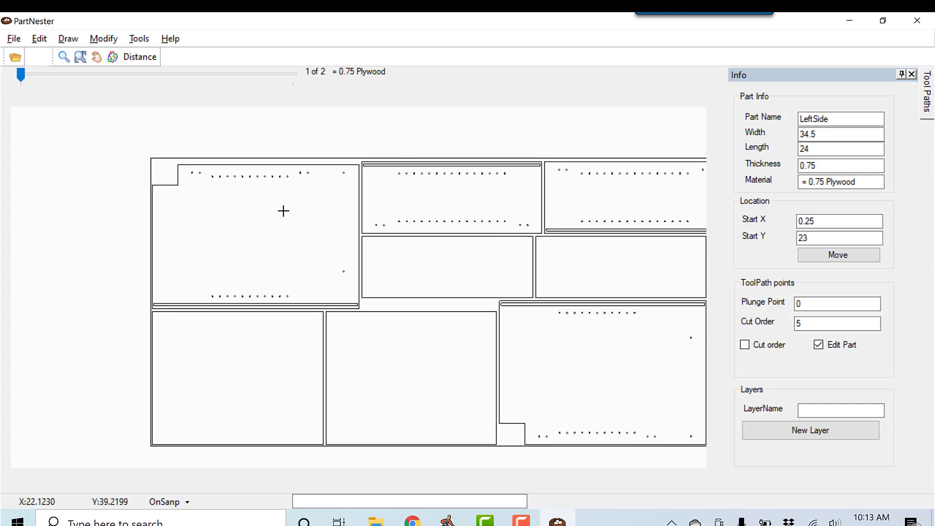
pyautogui.click(270, 358)
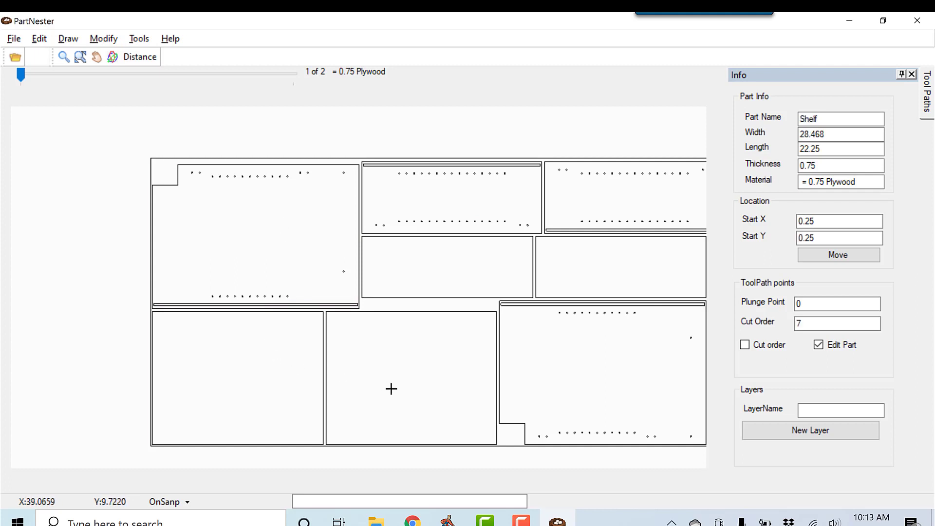
pyautogui.click(405, 386)
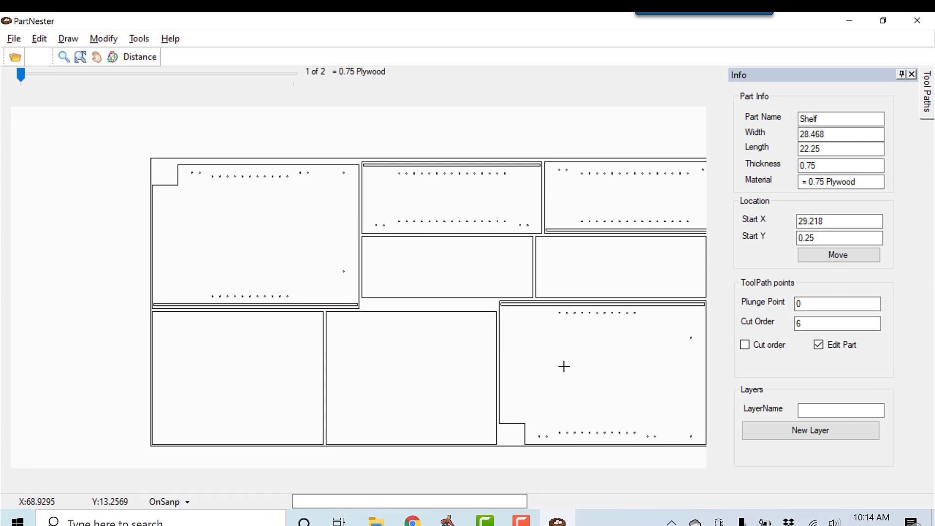
pyautogui.click(564, 366)
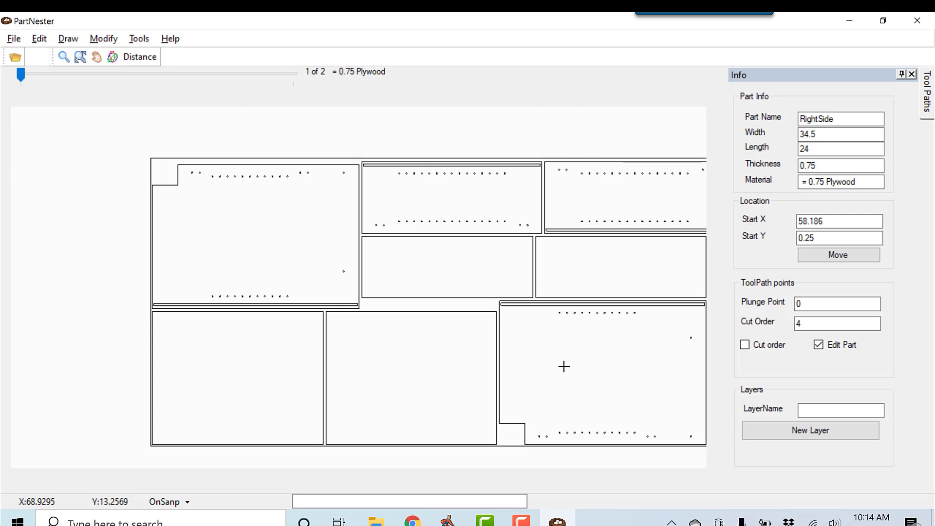
pyautogui.click(601, 204)
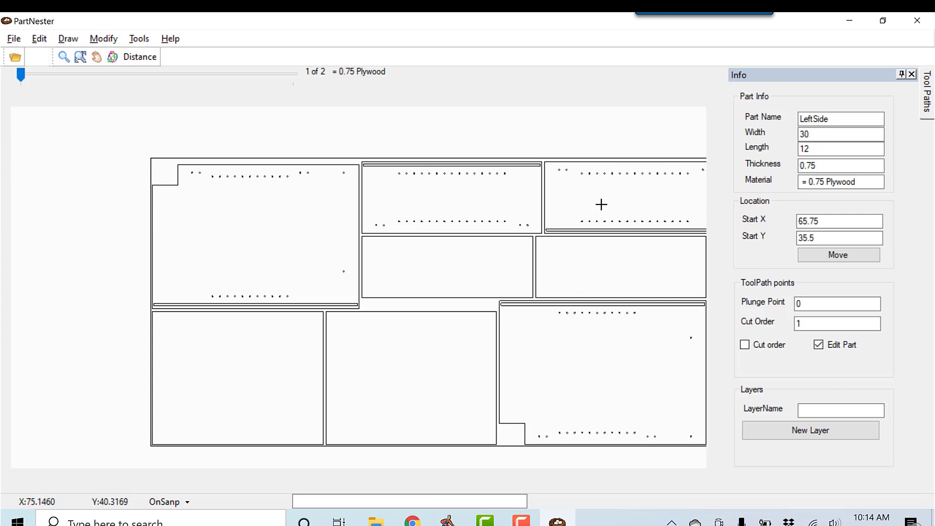
pyautogui.click(504, 195)
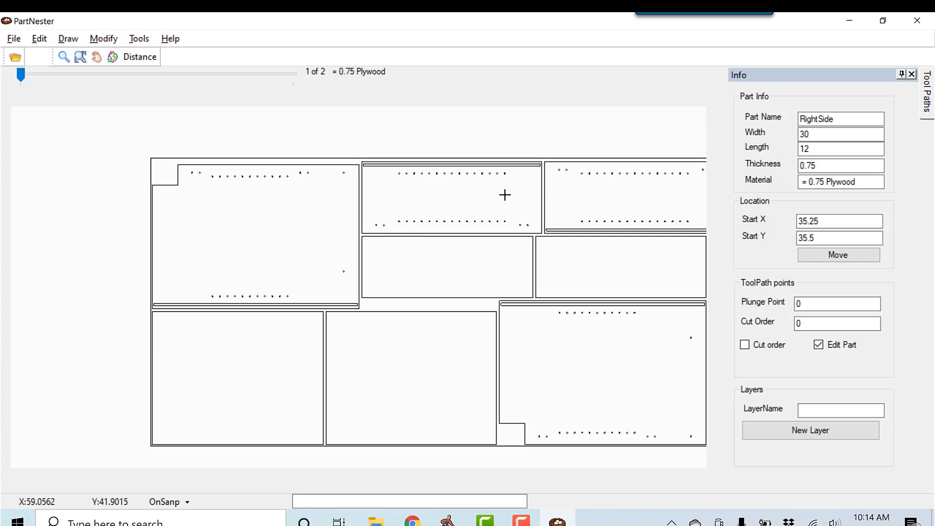
# Delete the rightmost hole of the upper hole row on the 30 by 12 RightSide, and turn off part editing.
pyautogui.scroll(2, 506, 172)
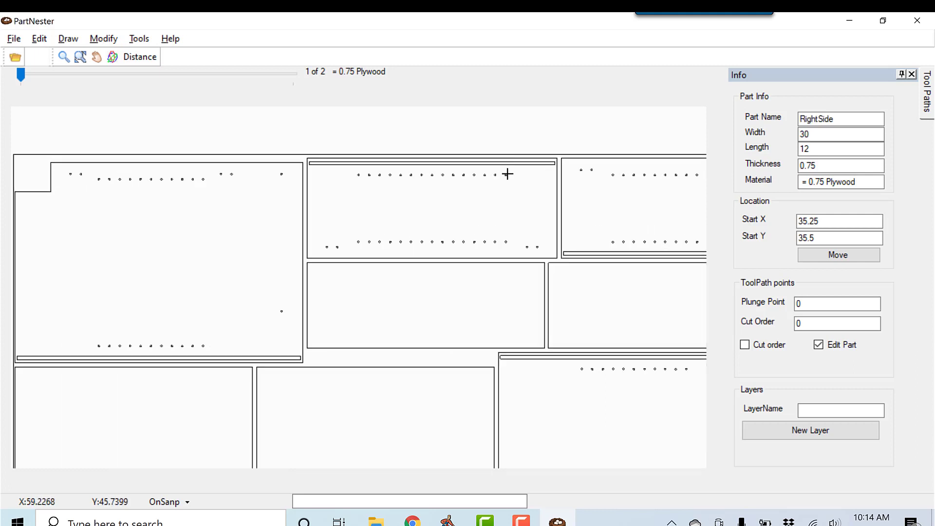
pyautogui.click(507, 174)
pyautogui.click(822, 347)
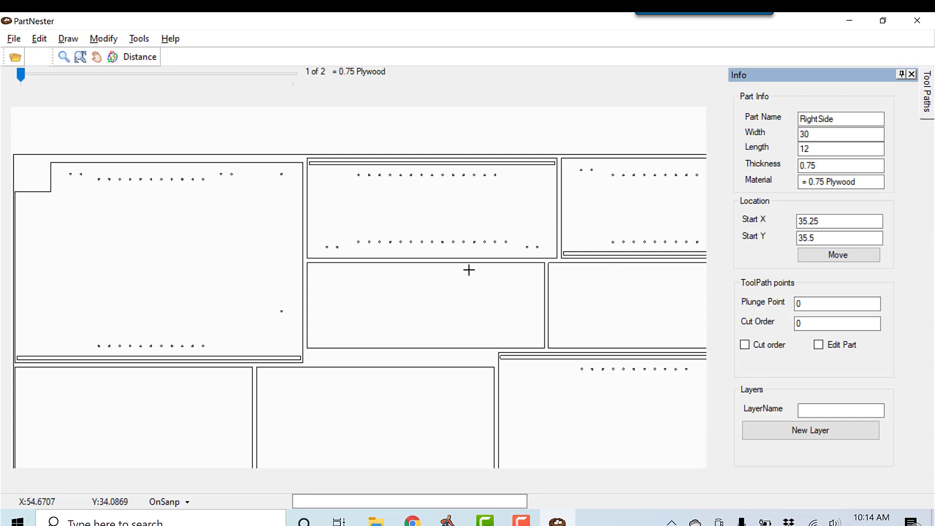
# Display the cut order numbers on all parts of the sheet, with the middle small shelf selected.
pyautogui.click(170, 263)
pyautogui.scroll(-2, 244, 249)
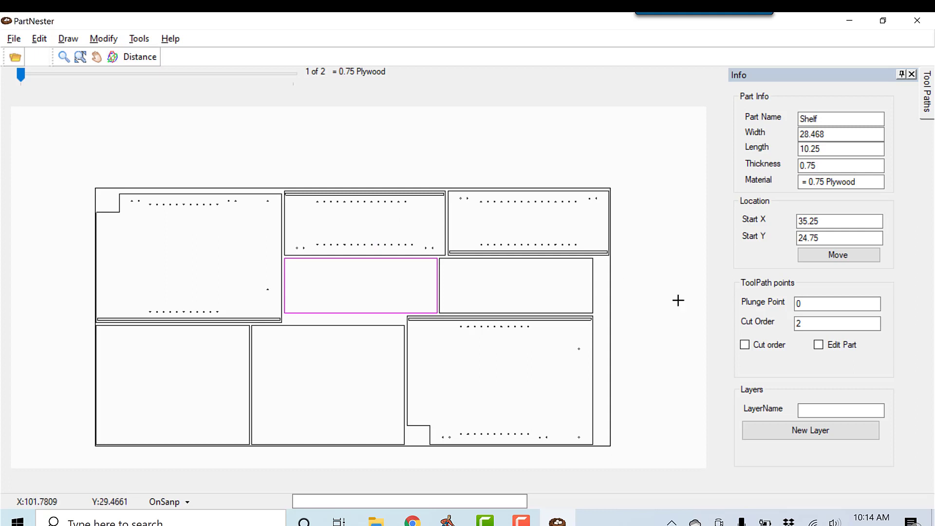
pyautogui.click(747, 346)
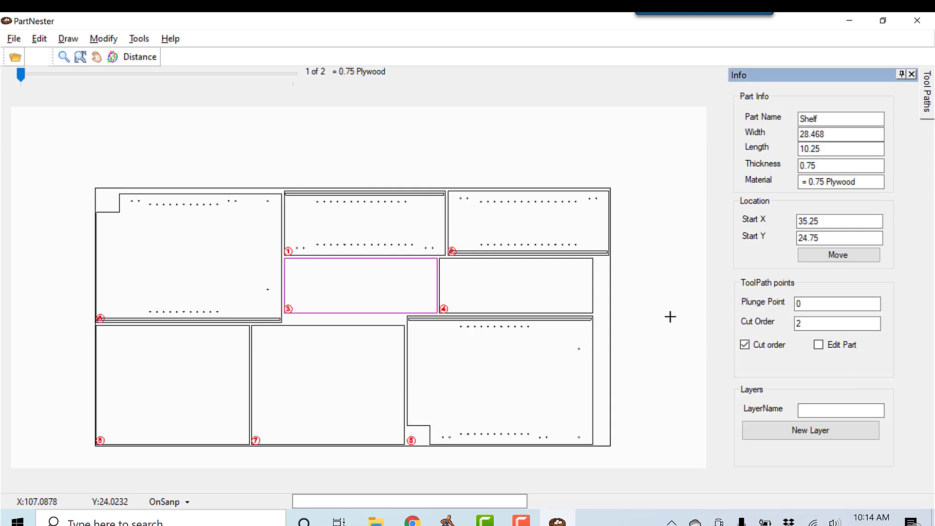
pyautogui.scroll(3, 417, 443)
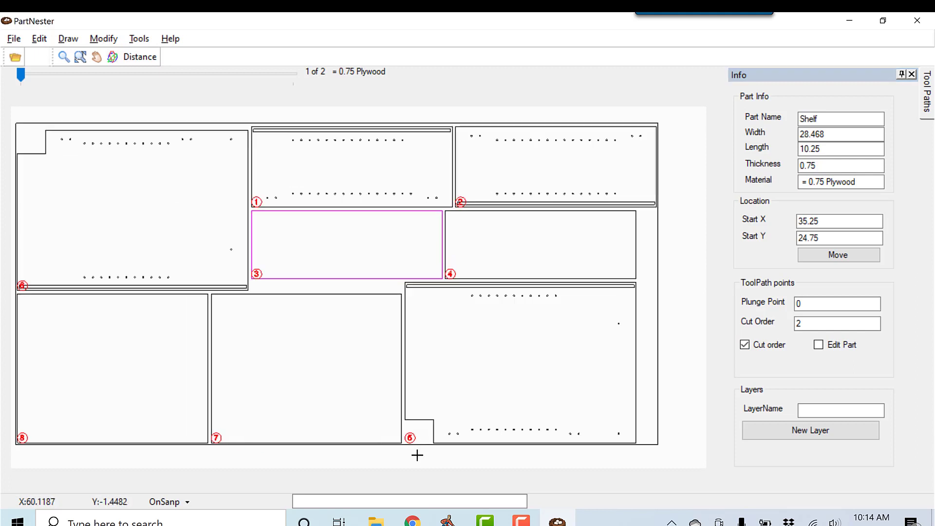
pyautogui.scroll(-1, 417, 444)
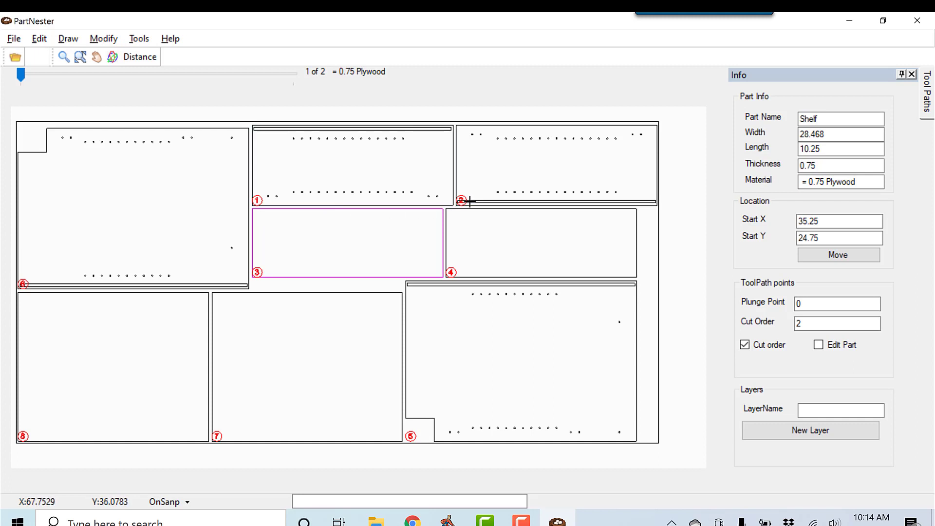
# Put the notched RightSide, middle lower shelf and lower-left shelf last in the cut order, each with its upper-left corner as plunge point.
pyautogui.click(431, 322)
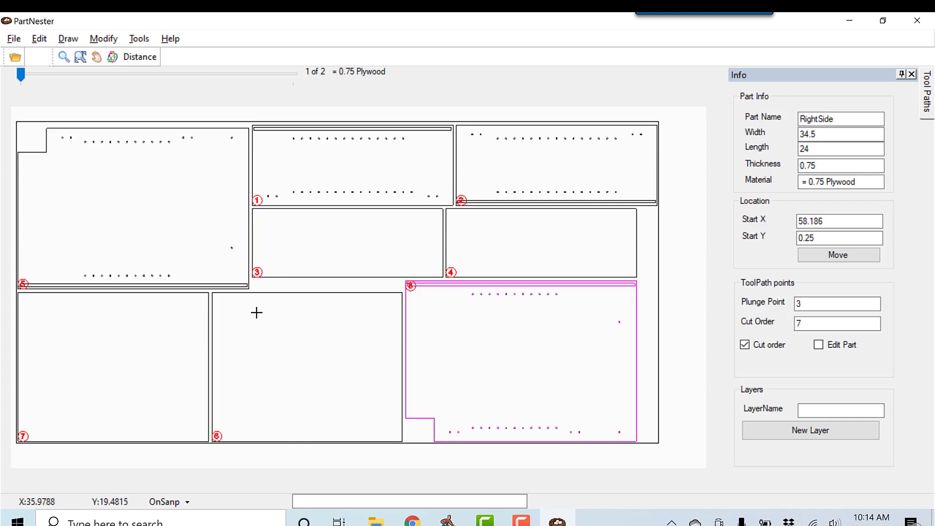
pyautogui.click(233, 309)
pyautogui.click(78, 314)
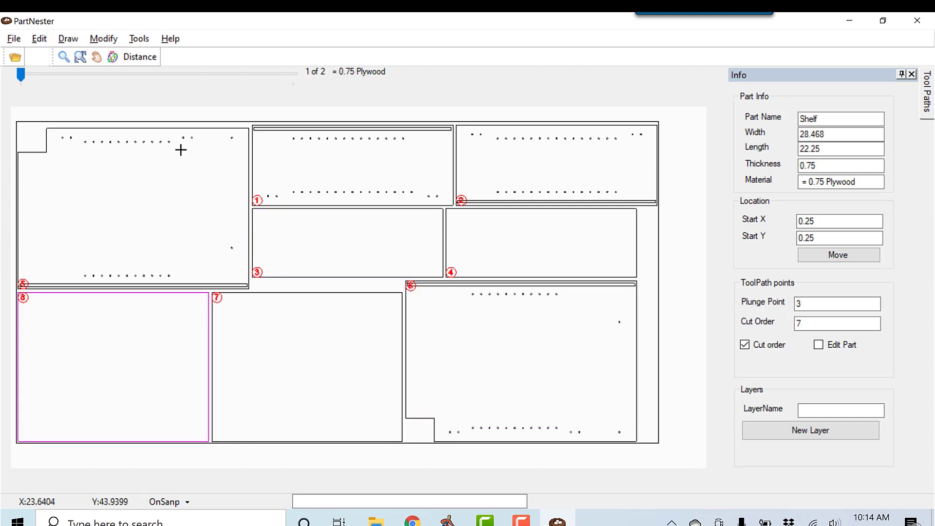
# With upper-right plunge points, put these last in cut order: notched LeftSide, 30 by 12 RightSide, right small shelf, notched RightSide, middle small shelf.
pyautogui.click(213, 149)
pyautogui.click(438, 160)
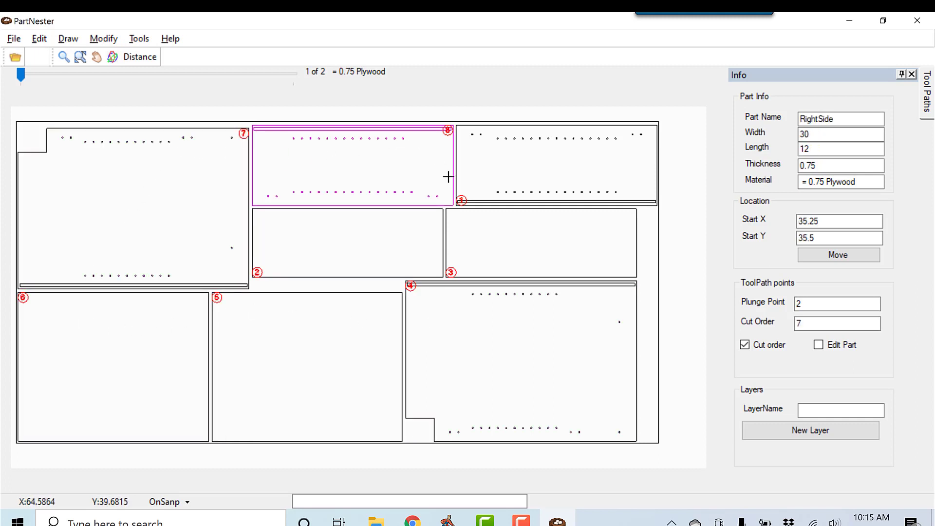
pyautogui.click(601, 229)
pyautogui.click(593, 313)
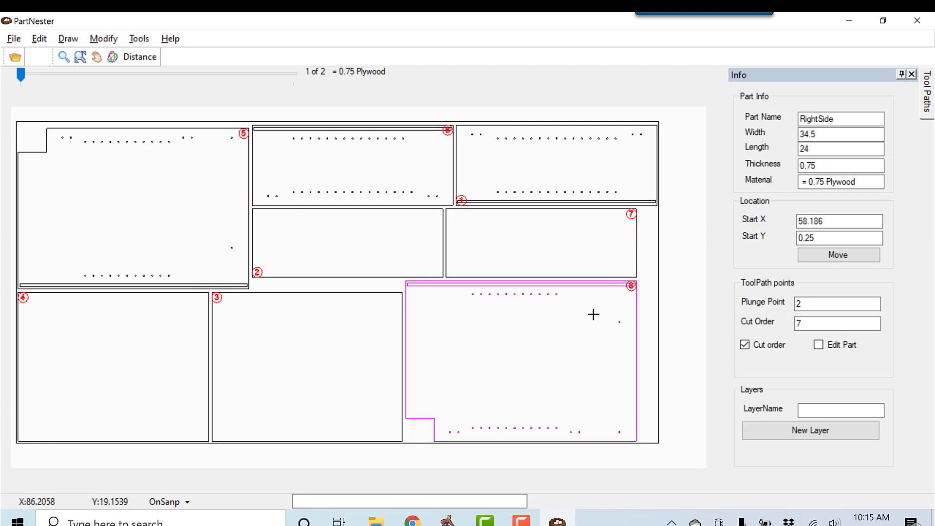
pyautogui.click(427, 227)
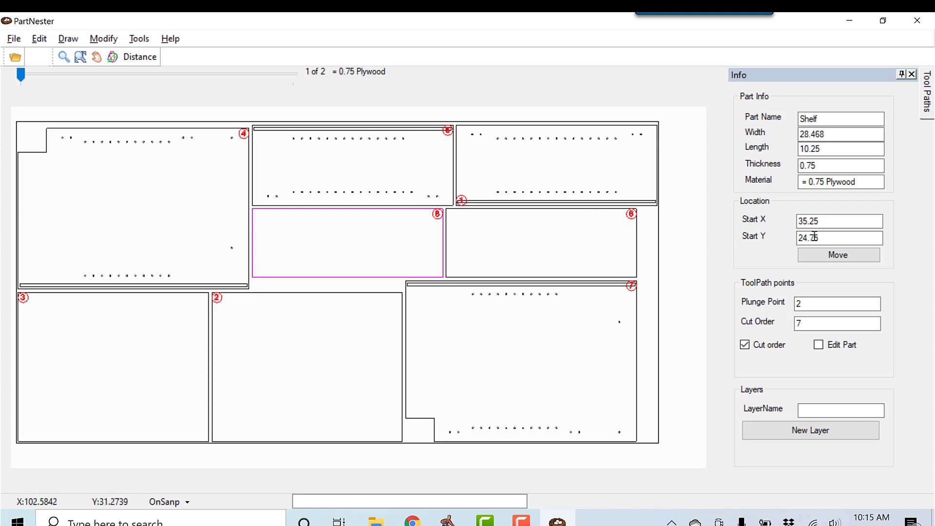
# Hide the cut order numbers, unpin the part Info and pin the Tool Paths settings open beside the drawing.
pyautogui.click(756, 347)
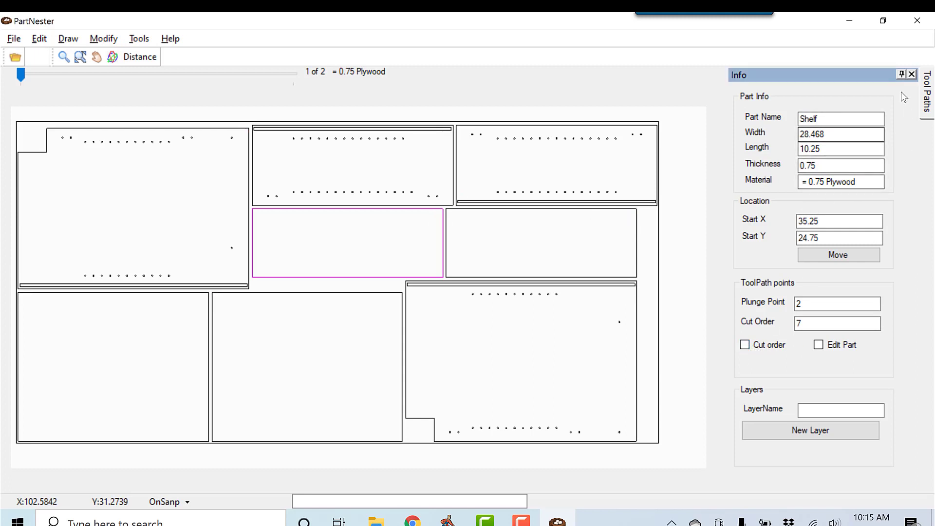
pyautogui.click(901, 74)
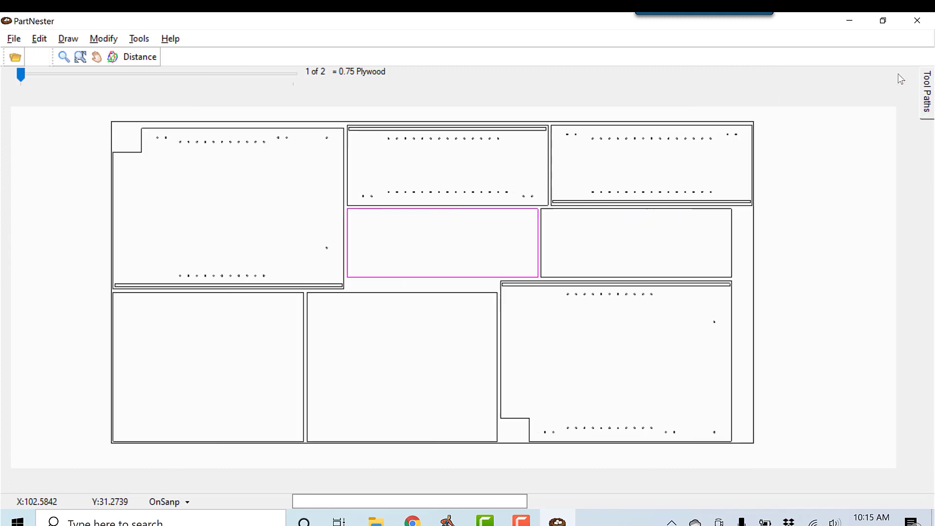
pyautogui.moveTo(928, 105)
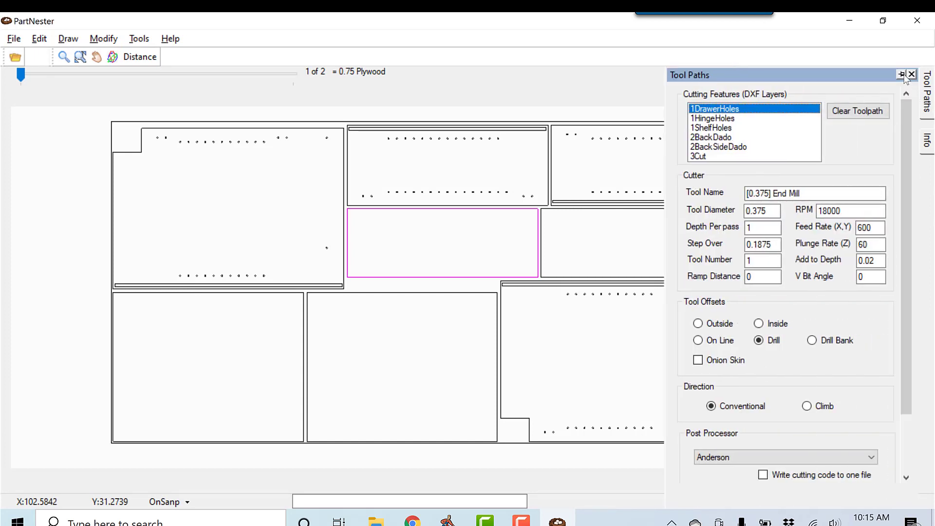
pyautogui.click(908, 77)
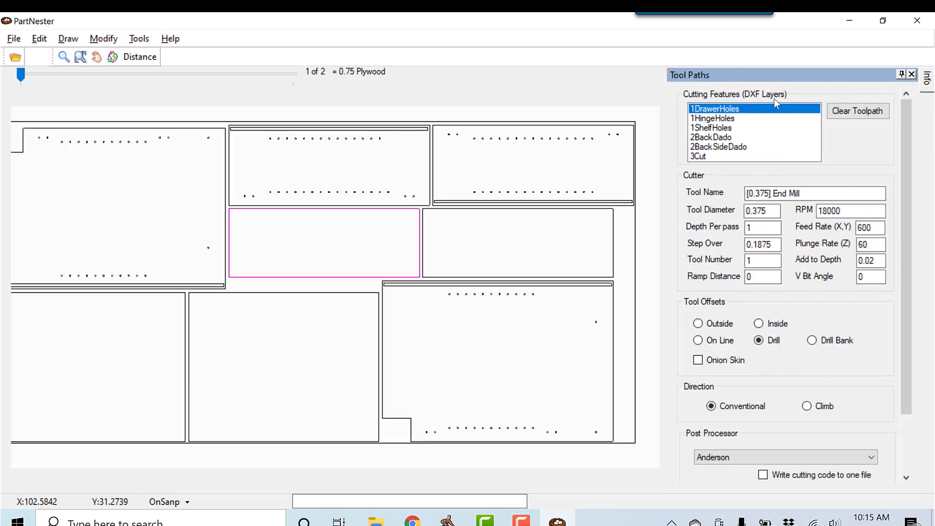
# Review the cutter and tool offset settings of each cutting layer, from 1HingeHoles and 1DrawerHoles through 3Cut.
pyautogui.click(717, 118)
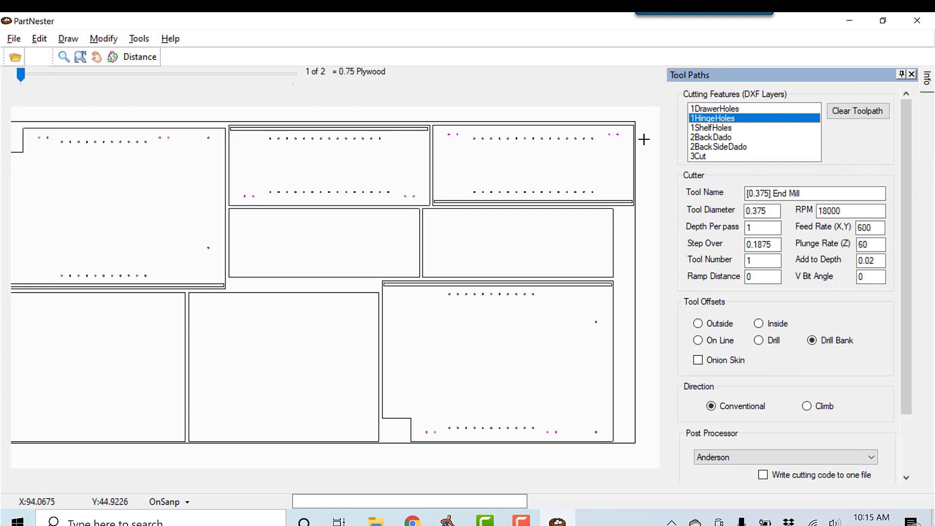
pyautogui.click(713, 114)
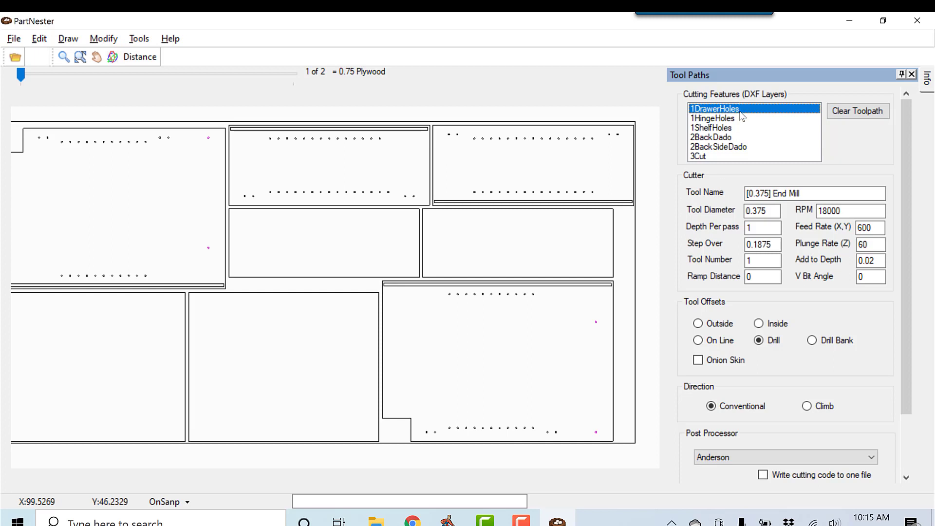
pyautogui.click(719, 120)
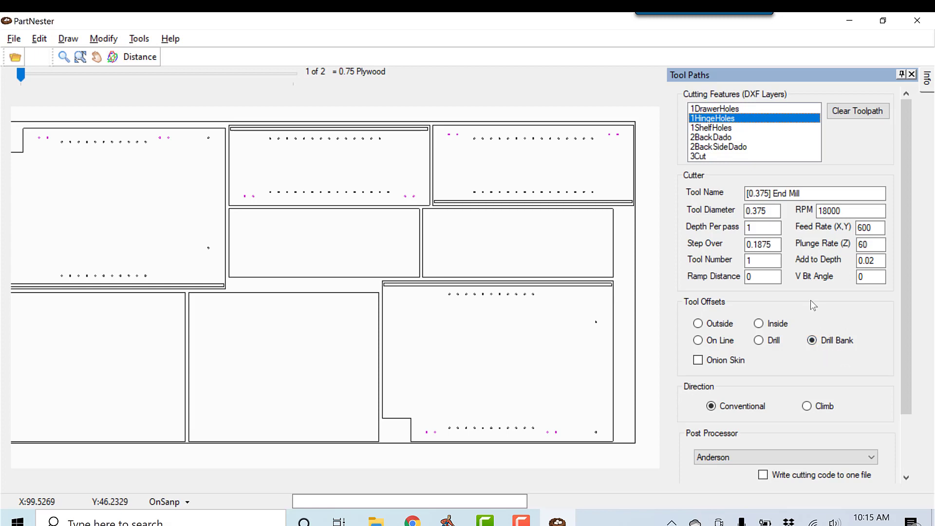
pyautogui.click(727, 128)
pyautogui.click(727, 138)
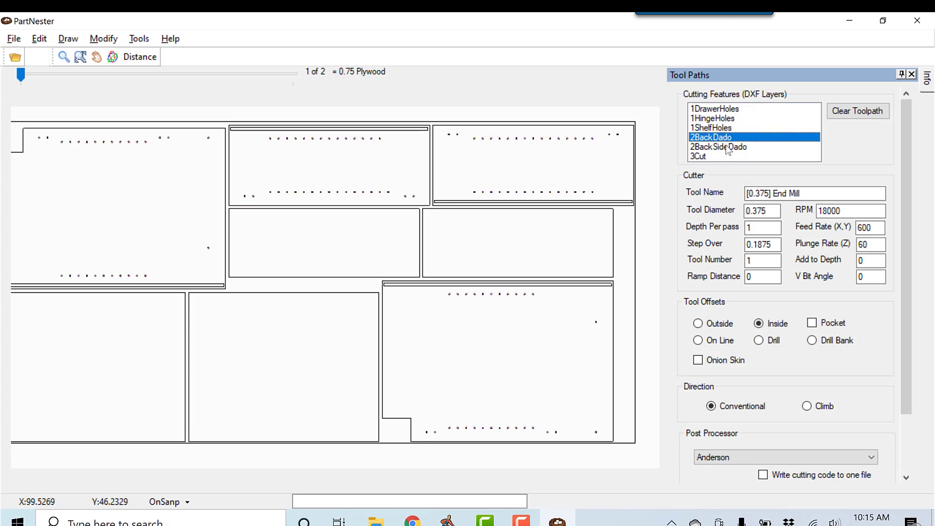
pyautogui.click(727, 147)
pyautogui.click(707, 157)
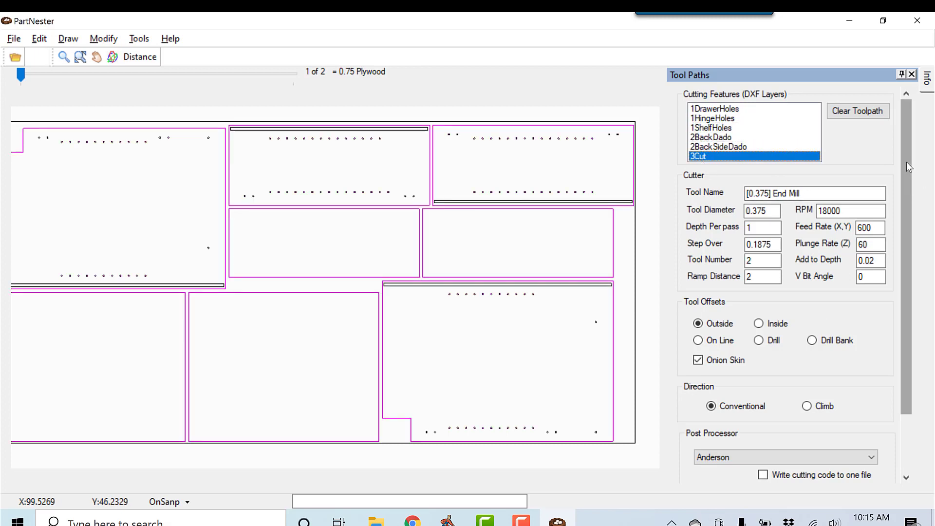
# Save the tool paths with the Anderson post processor under the file name test.
pyautogui.moveTo(907, 162); pyautogui.dragTo(899, 246)
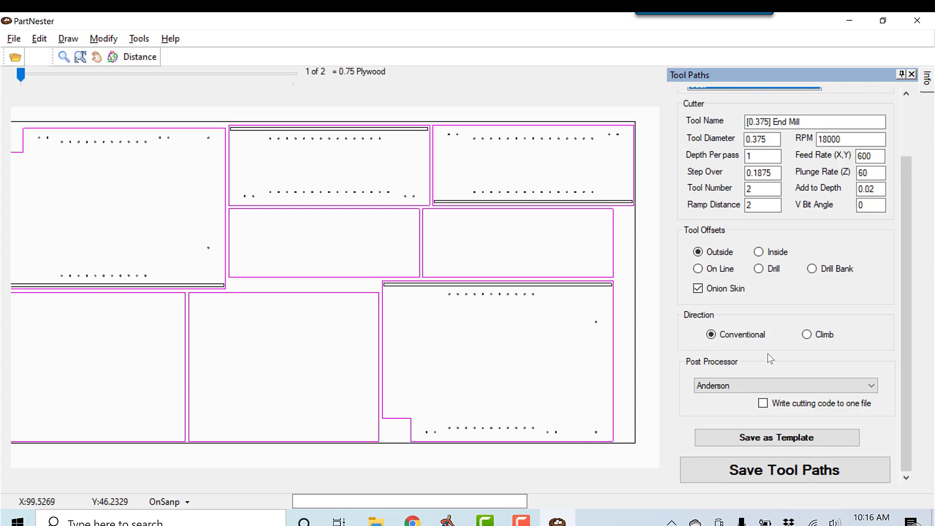
pyautogui.click(757, 468)
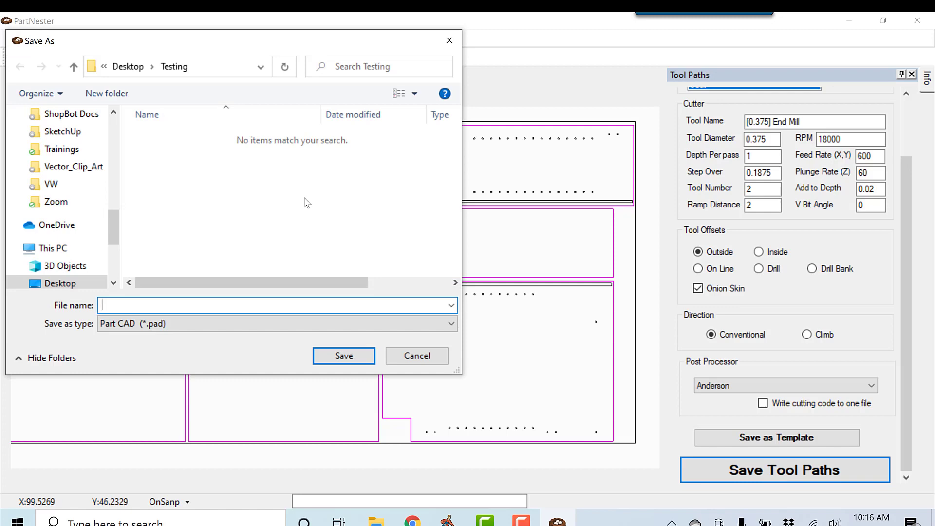
pyautogui.write('test')
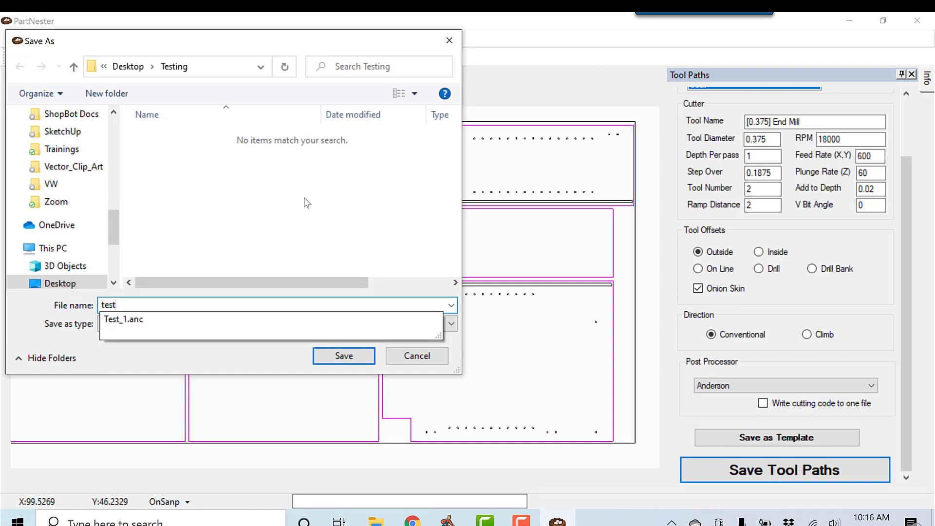
pyautogui.click(340, 359)
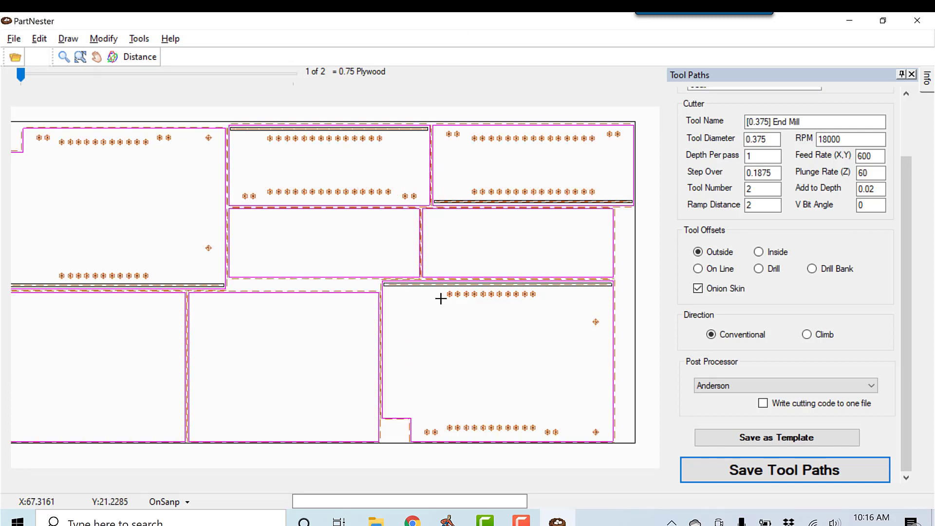
# Examine the generated tool paths around the part outlines, the back dado and the shelf holes on the first sheet.
pyautogui.scroll(4, 440, 296)
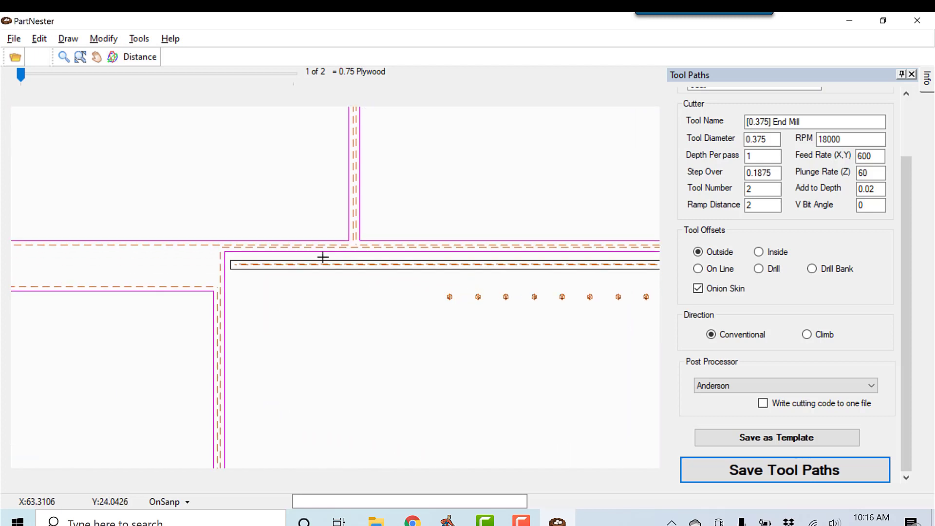
pyautogui.scroll(2, 224, 303)
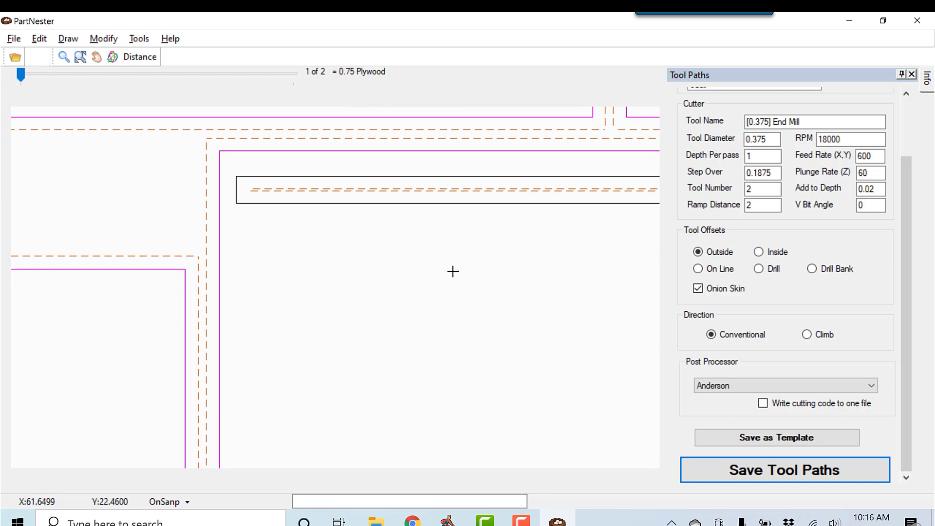
pyautogui.scroll(-2, 452, 274)
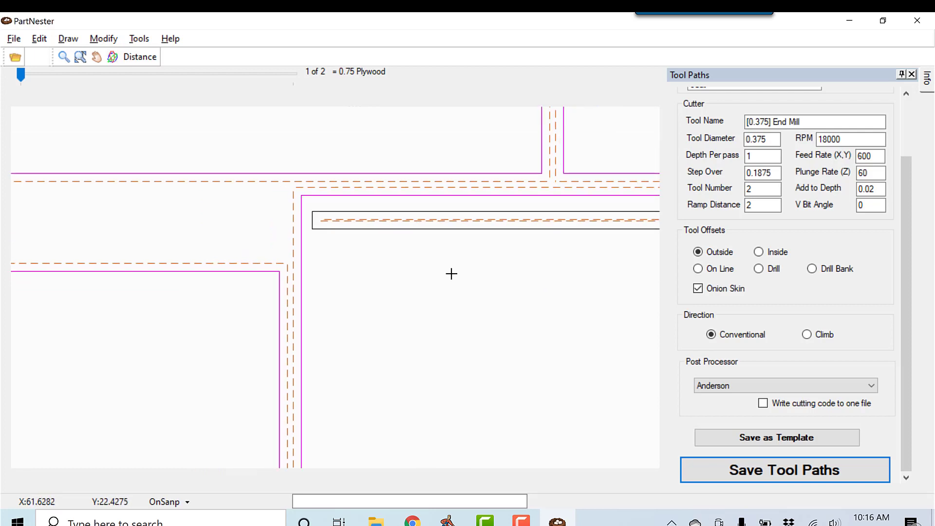
pyautogui.scroll(-2, 451, 272)
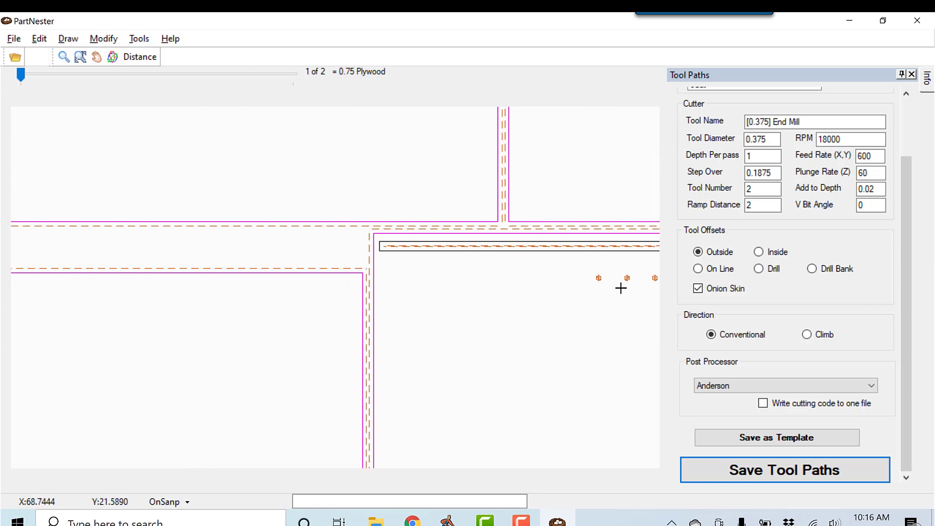
pyautogui.scroll(2, 619, 283)
pyautogui.scroll(3, 617, 280)
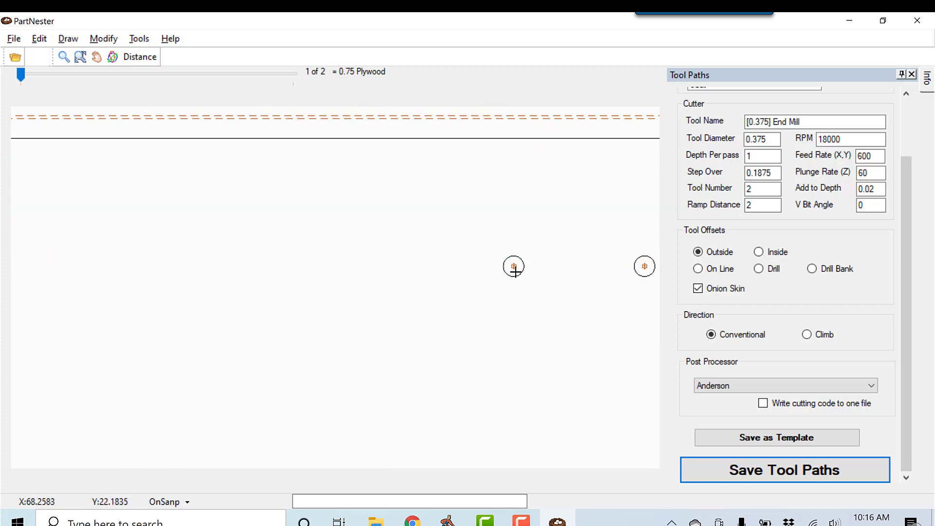
pyautogui.scroll(-3, 547, 303)
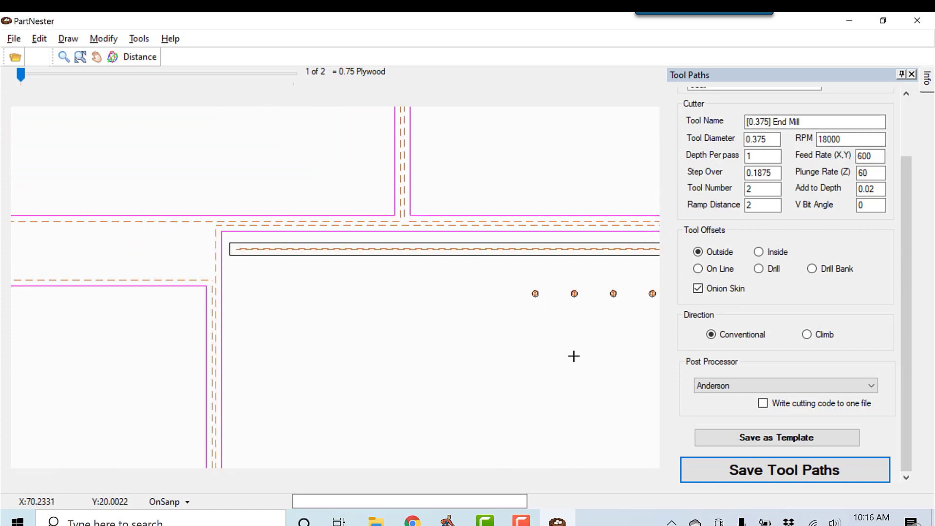
pyautogui.moveTo(574, 356); pyautogui.dragTo(390, 328, button='middle')
pyautogui.moveTo(593, 378)
pyautogui.mouseDown(button='middle')
pyautogui.moveTo(536, 352)
pyautogui.moveTo(409, 337)
pyautogui.mouseUp(button='middle')
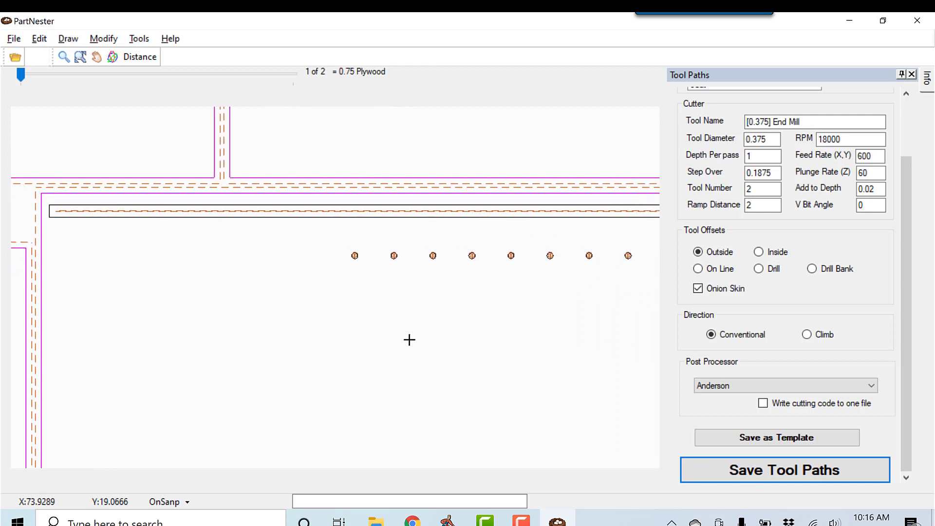
pyautogui.scroll(-4, 356, 242)
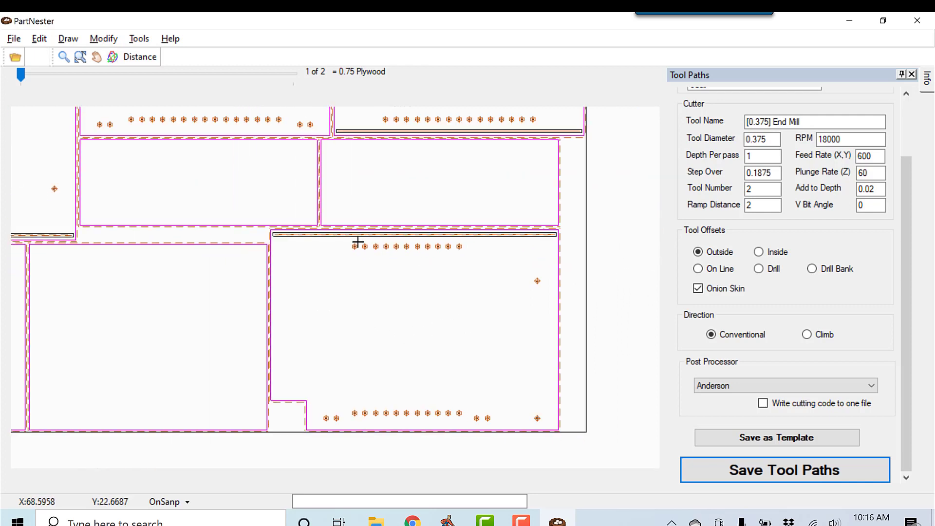
pyautogui.scroll(-2, 357, 242)
pyautogui.moveTo(292, 213); pyautogui.dragTo(329, 276, button='middle')
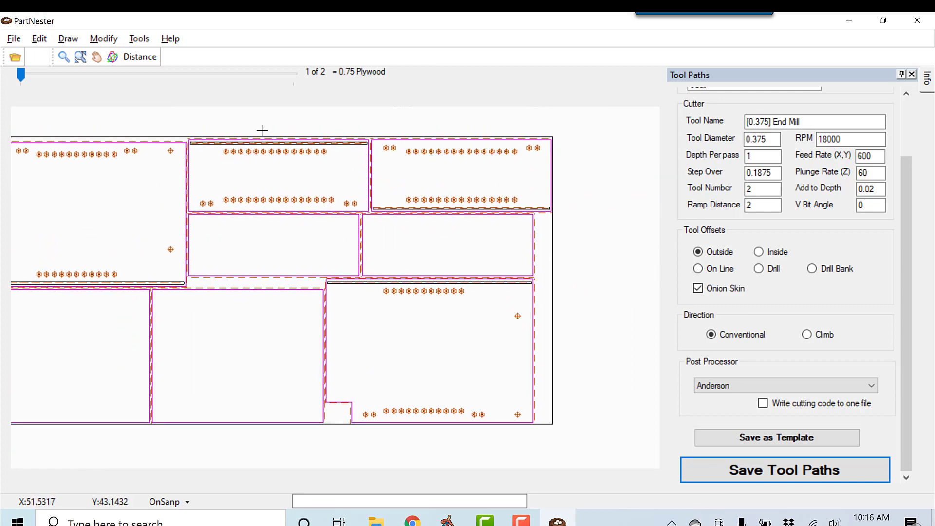
# Display the second plywood sheet in full to review its tool paths, and look through the available menu commands.
pyautogui.click(270, 73)
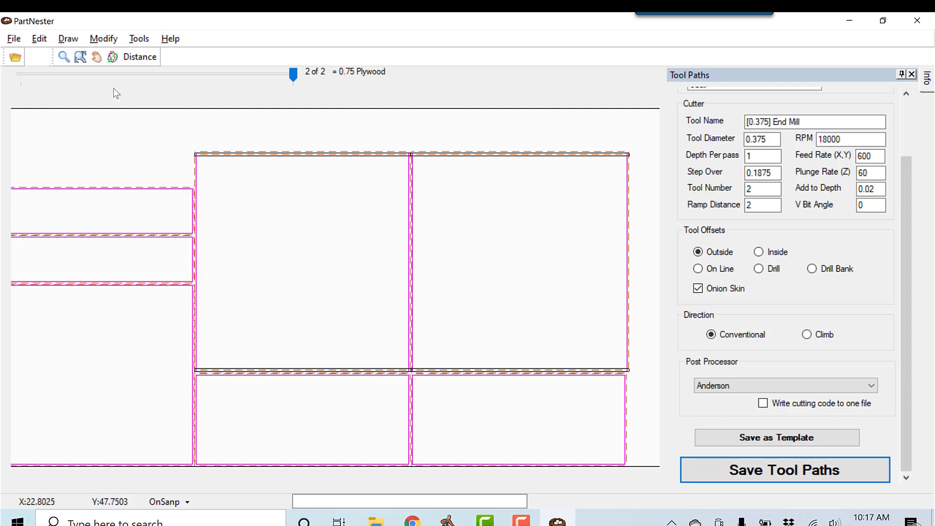
pyautogui.scroll(-2, 173, 203)
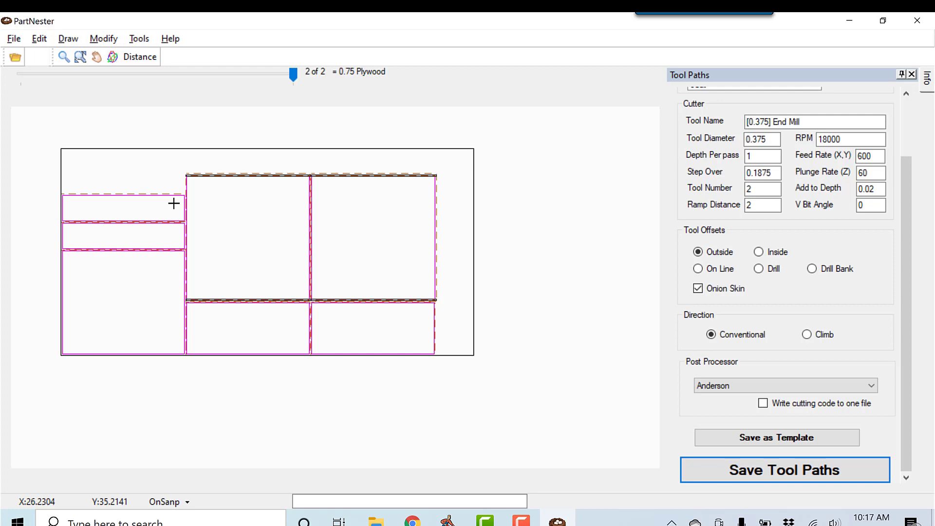
pyautogui.click(68, 44)
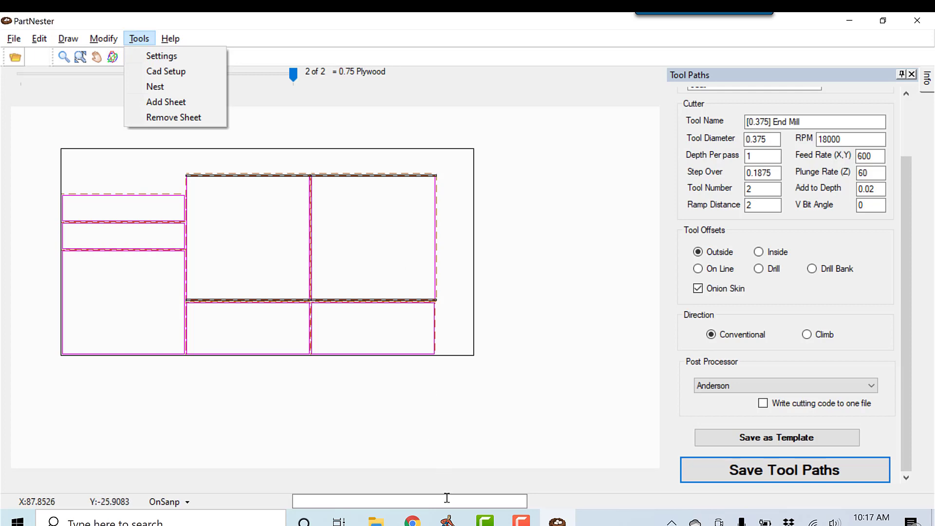
# Switch to Cabinet Parts Pro and turn off the Use Version 3 nester option in its settings.
pyautogui.click(447, 520)
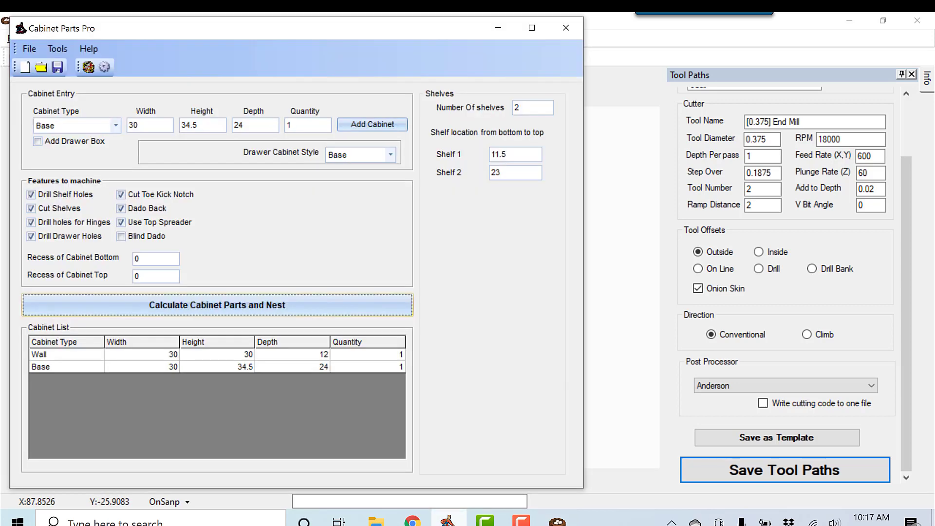
pyautogui.click(105, 67)
pyautogui.click(130, 83)
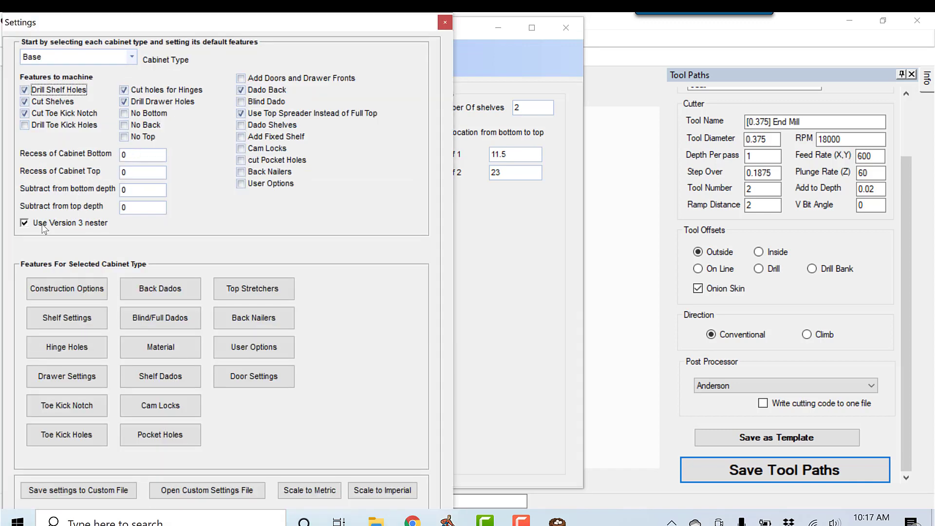
pyautogui.click(23, 223)
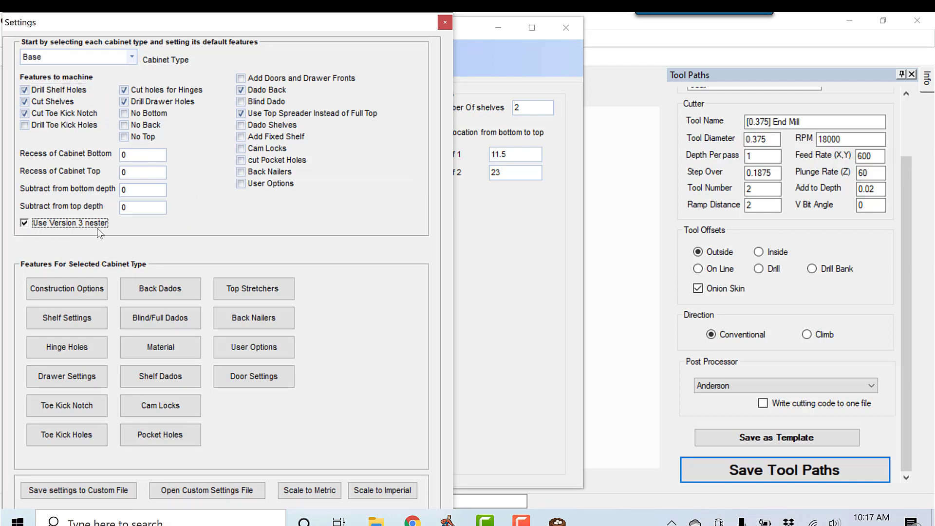
pyautogui.click(24, 225)
pyautogui.click(444, 22)
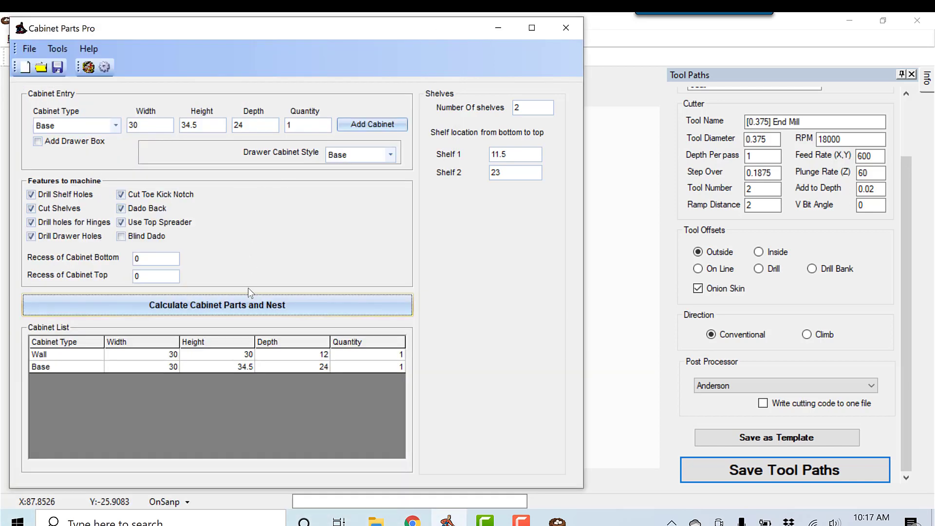
# Calculate and nest the cabinet parts with the older nester, view its first sheet and close it.
pyautogui.click(247, 305)
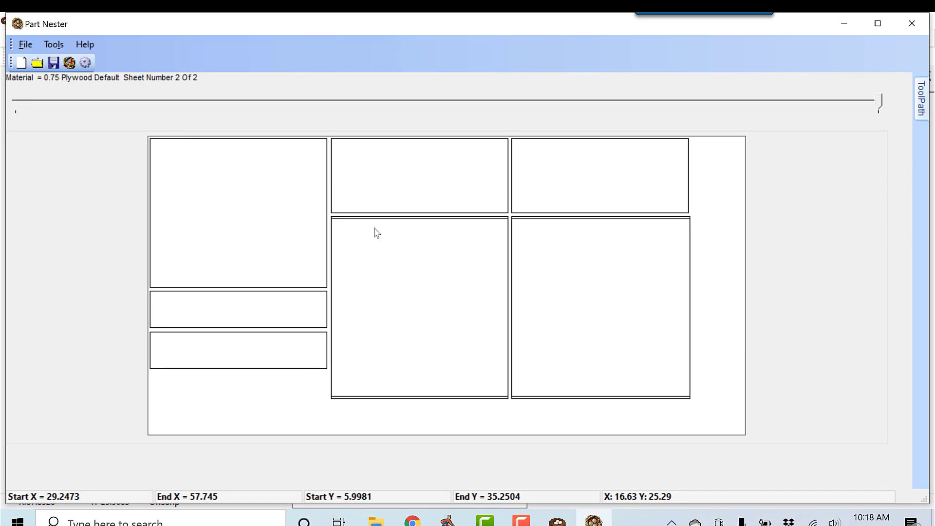
pyautogui.click(125, 99)
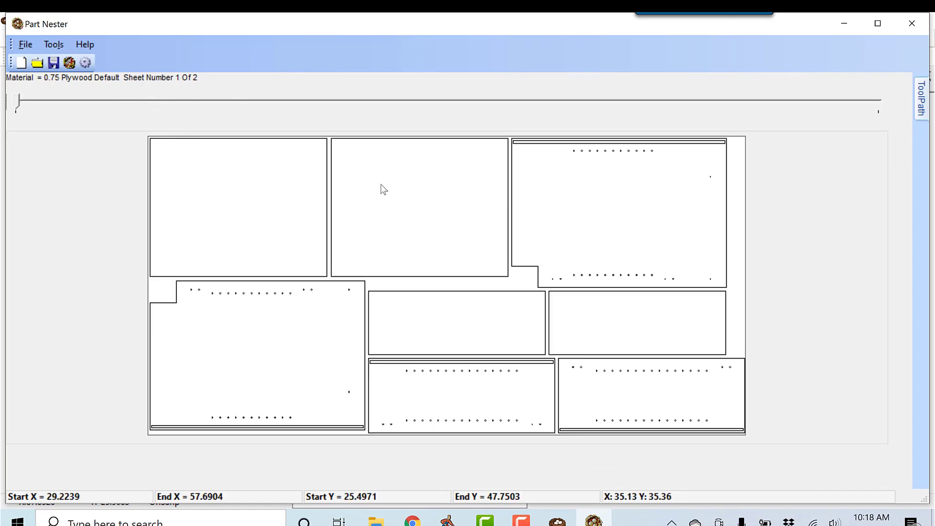
pyautogui.click(912, 23)
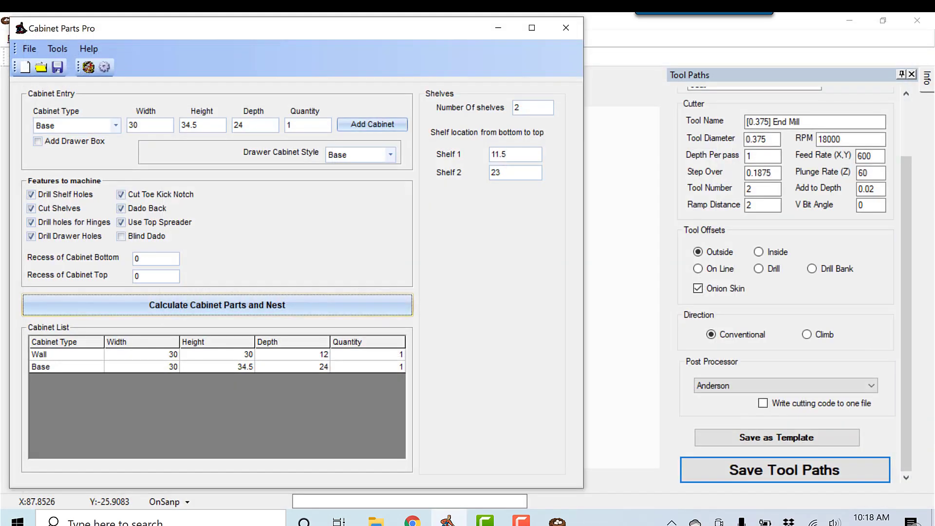